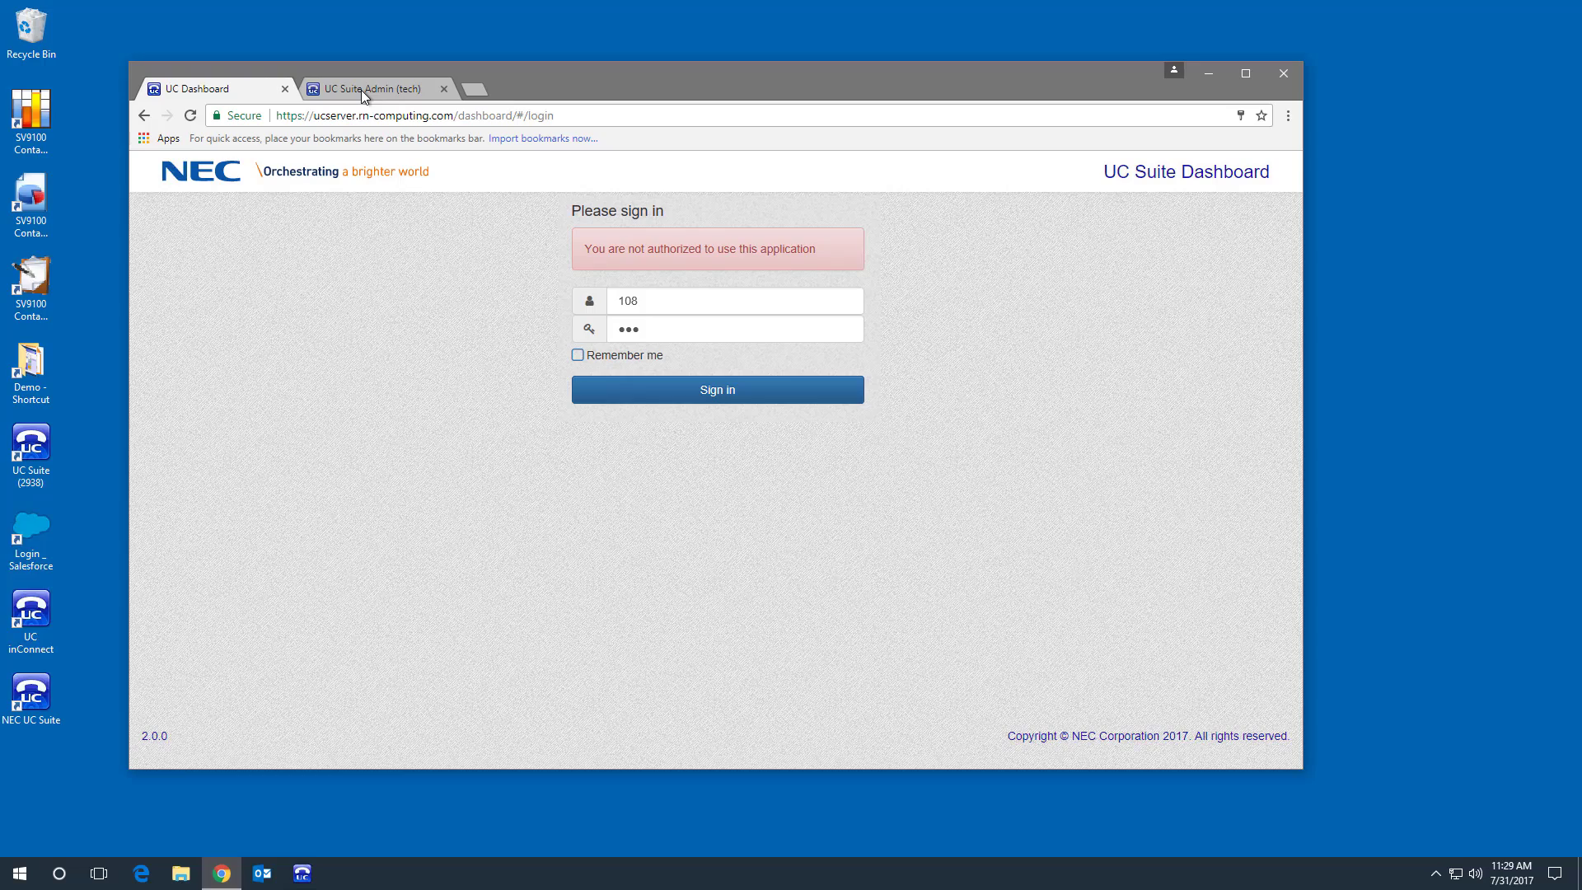
Check dashboard access and licence warnings in the Admin users list, then submit the Dashboard sign-in.
click(361, 91)
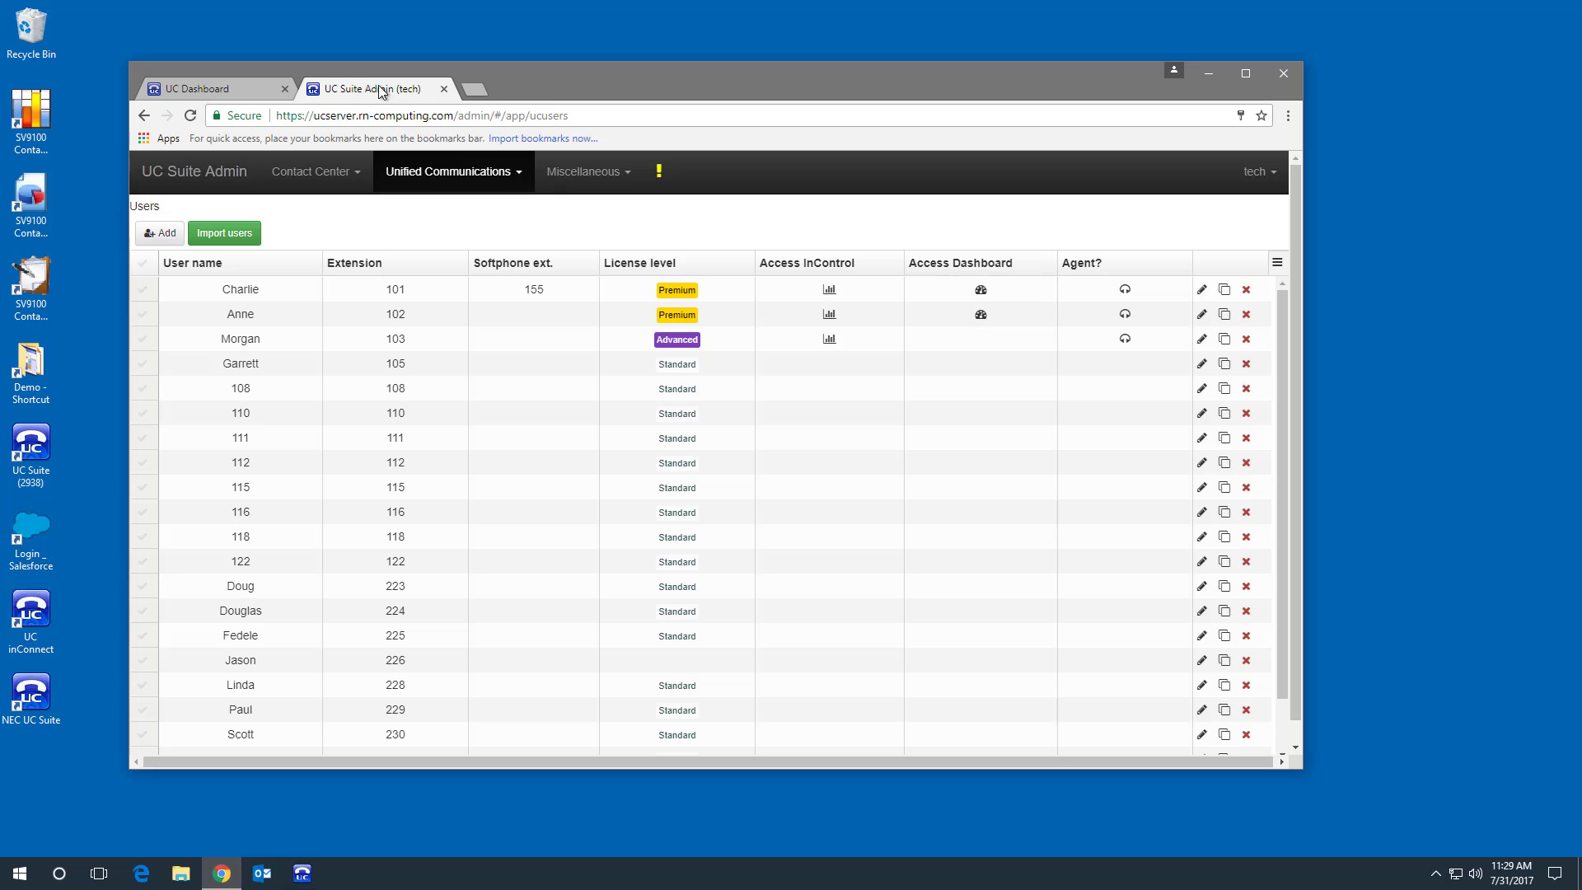
click(659, 173)
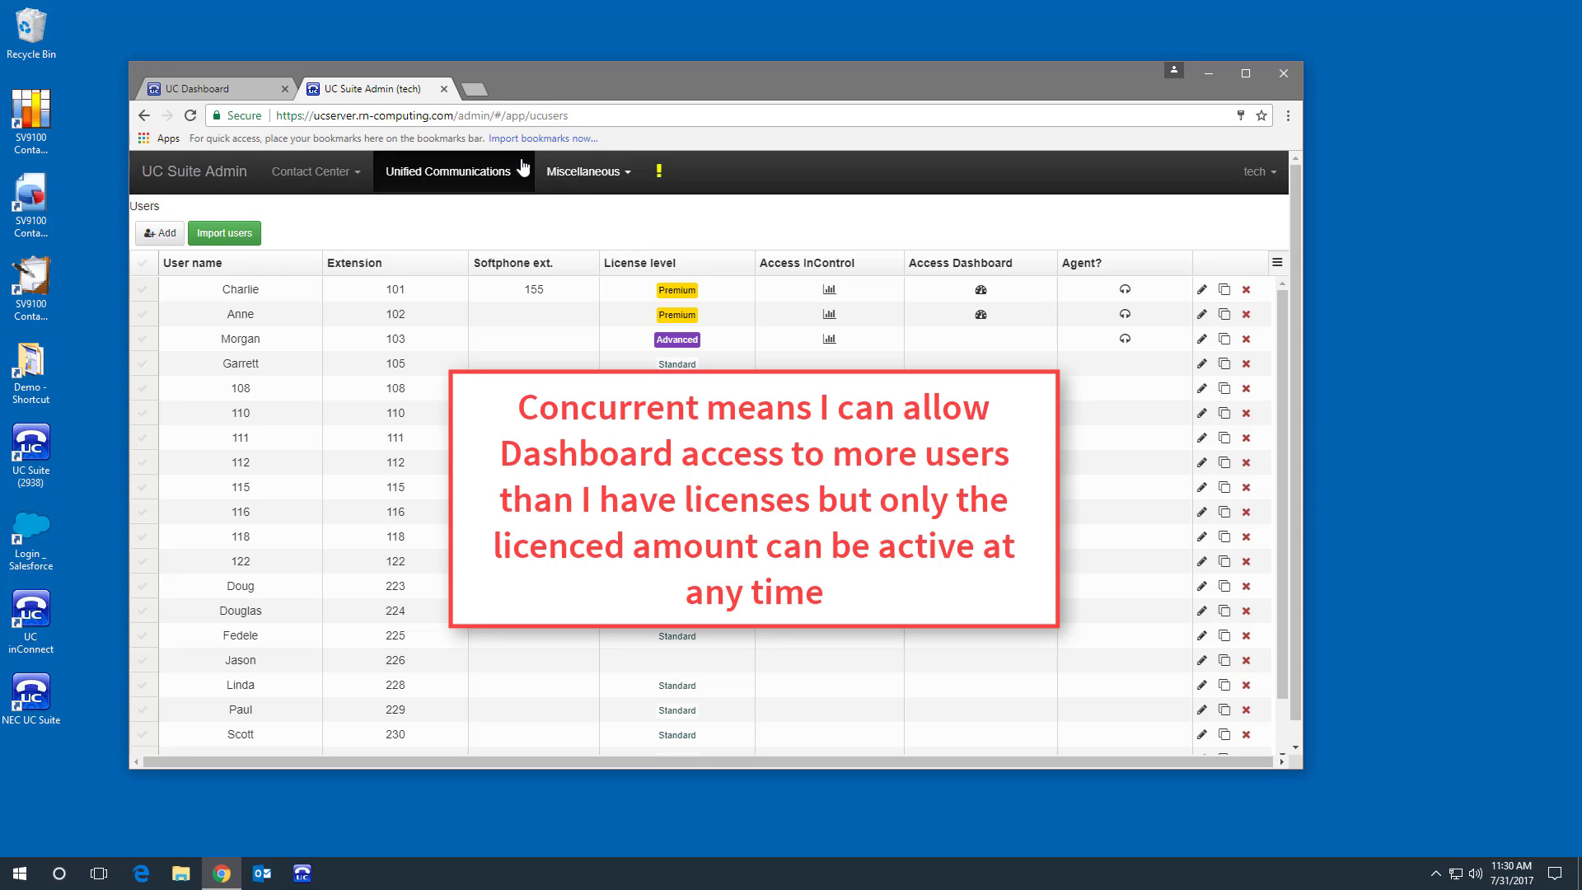
click(242, 98)
key(Return)
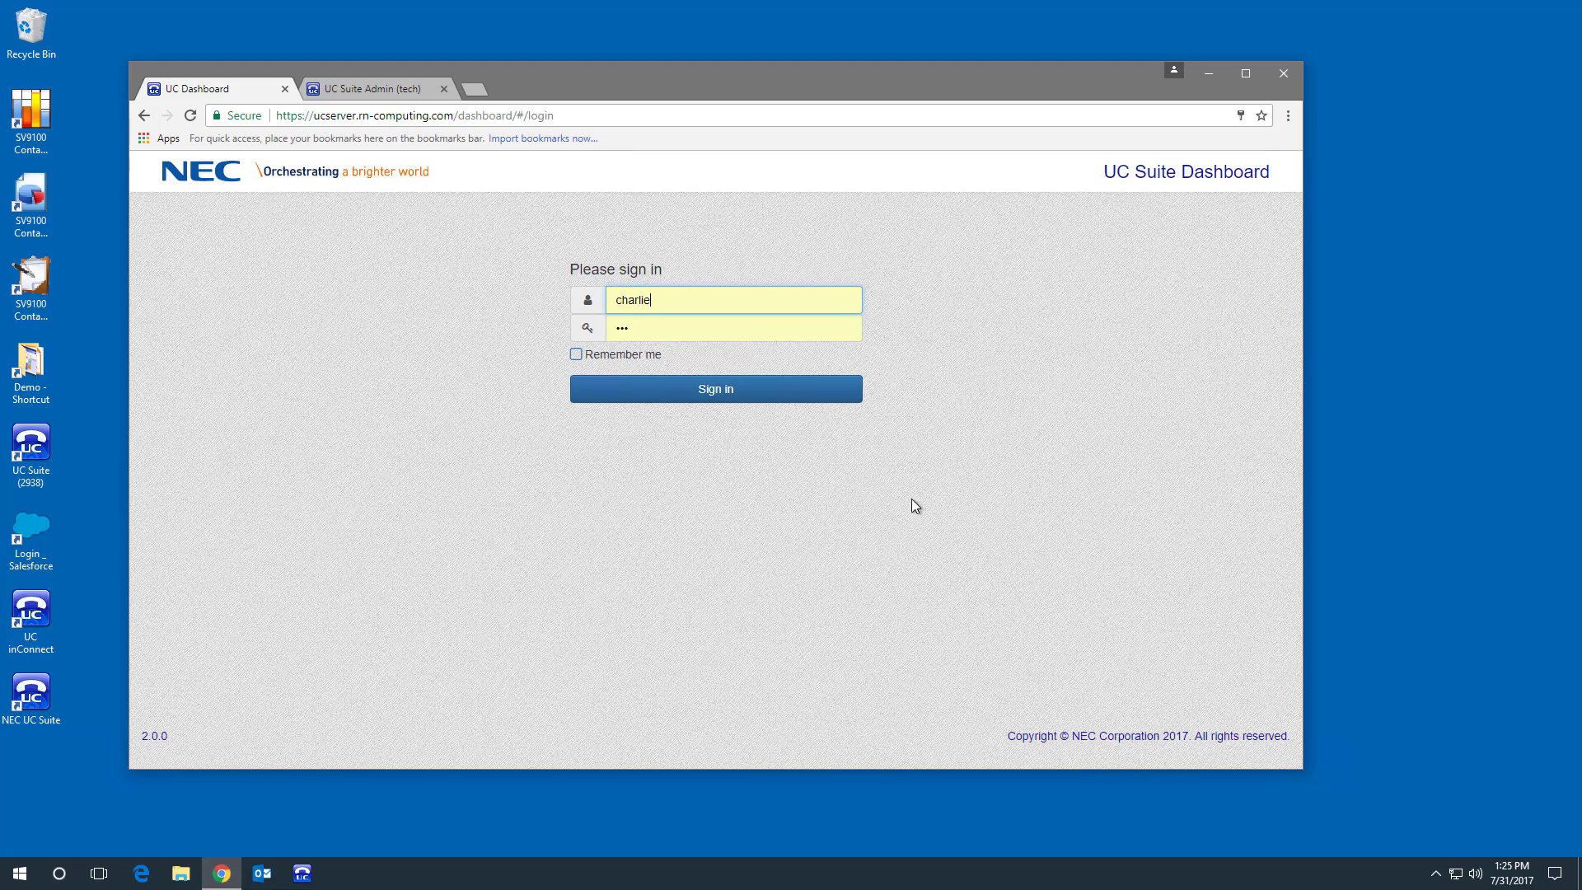
Sign in as a licensed user and maximize the browser on the Agents and Queues page.
click(769, 392)
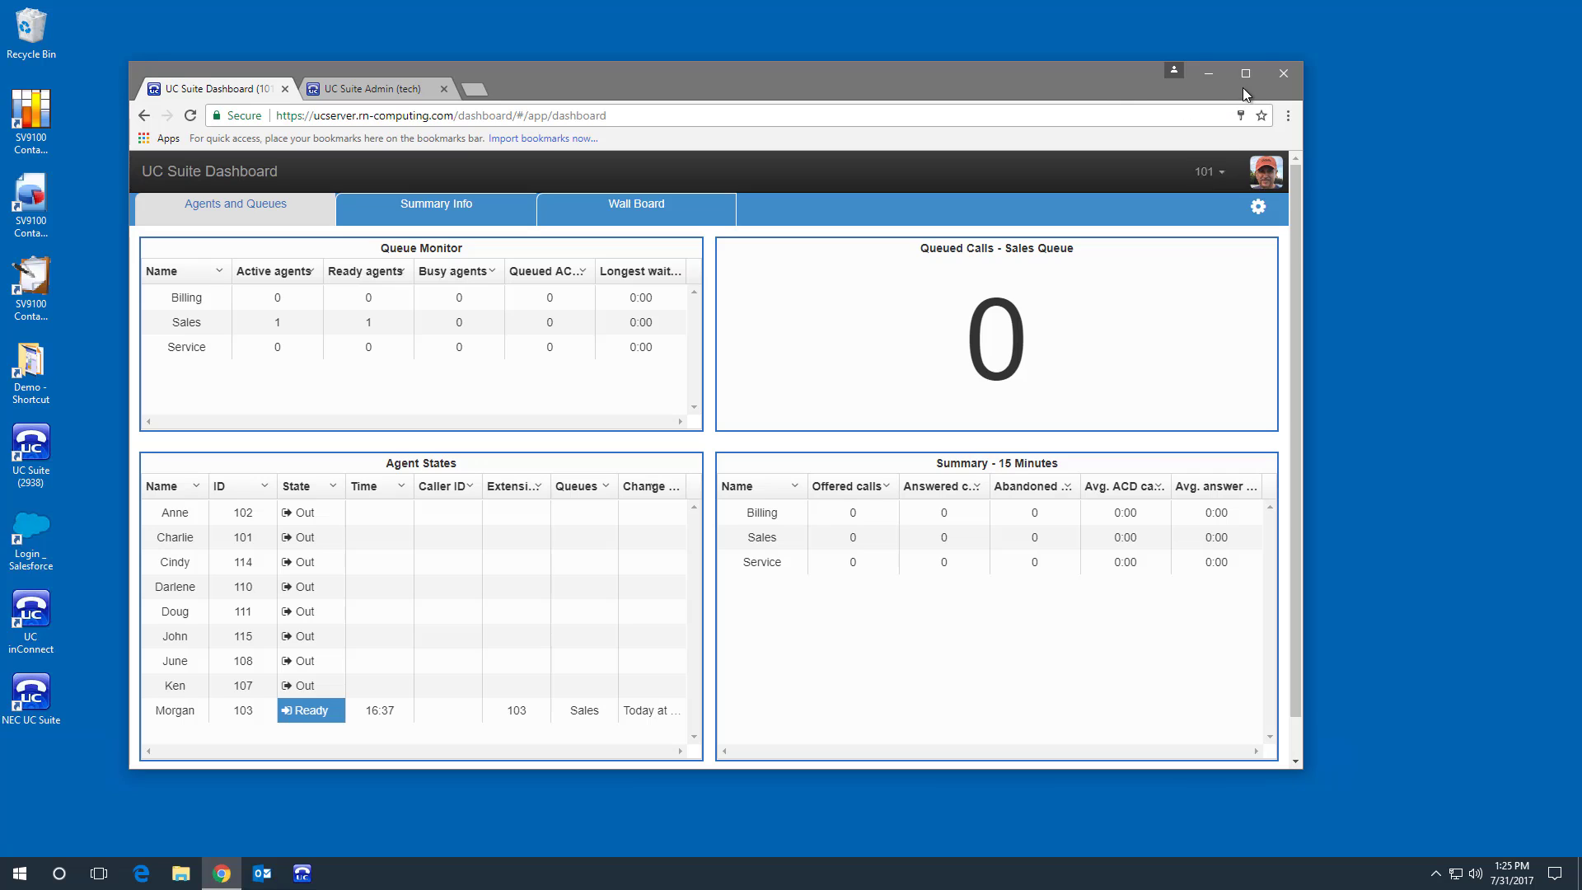
click(1246, 79)
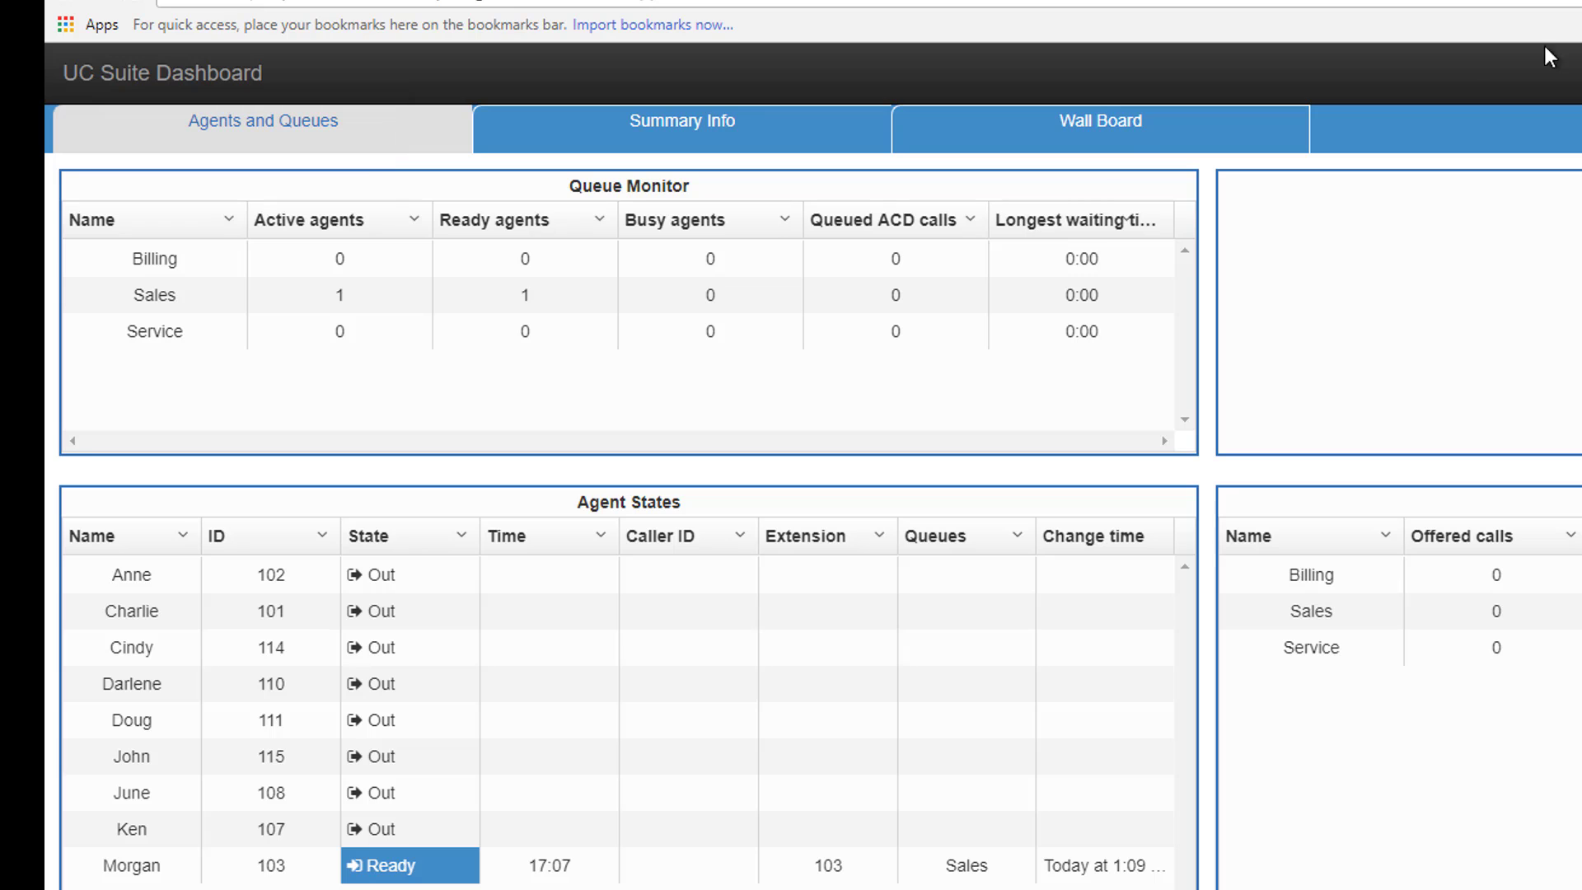
Browse the Summary Info, Wall Board and Agents and Queues tabs, ending on Wall Board.
click(672, 125)
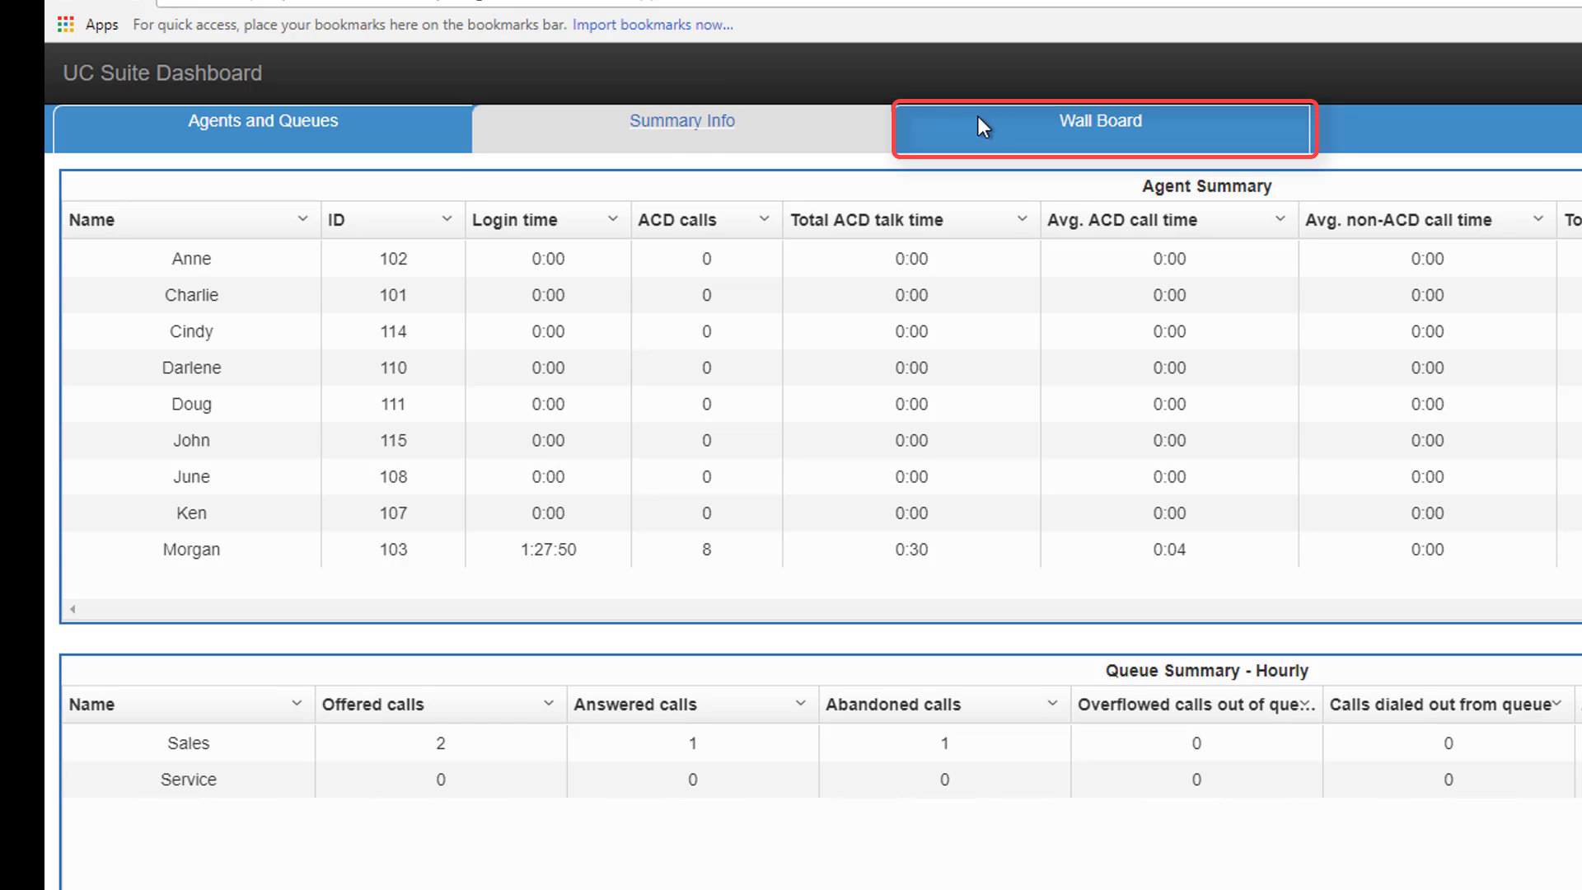
click(1080, 130)
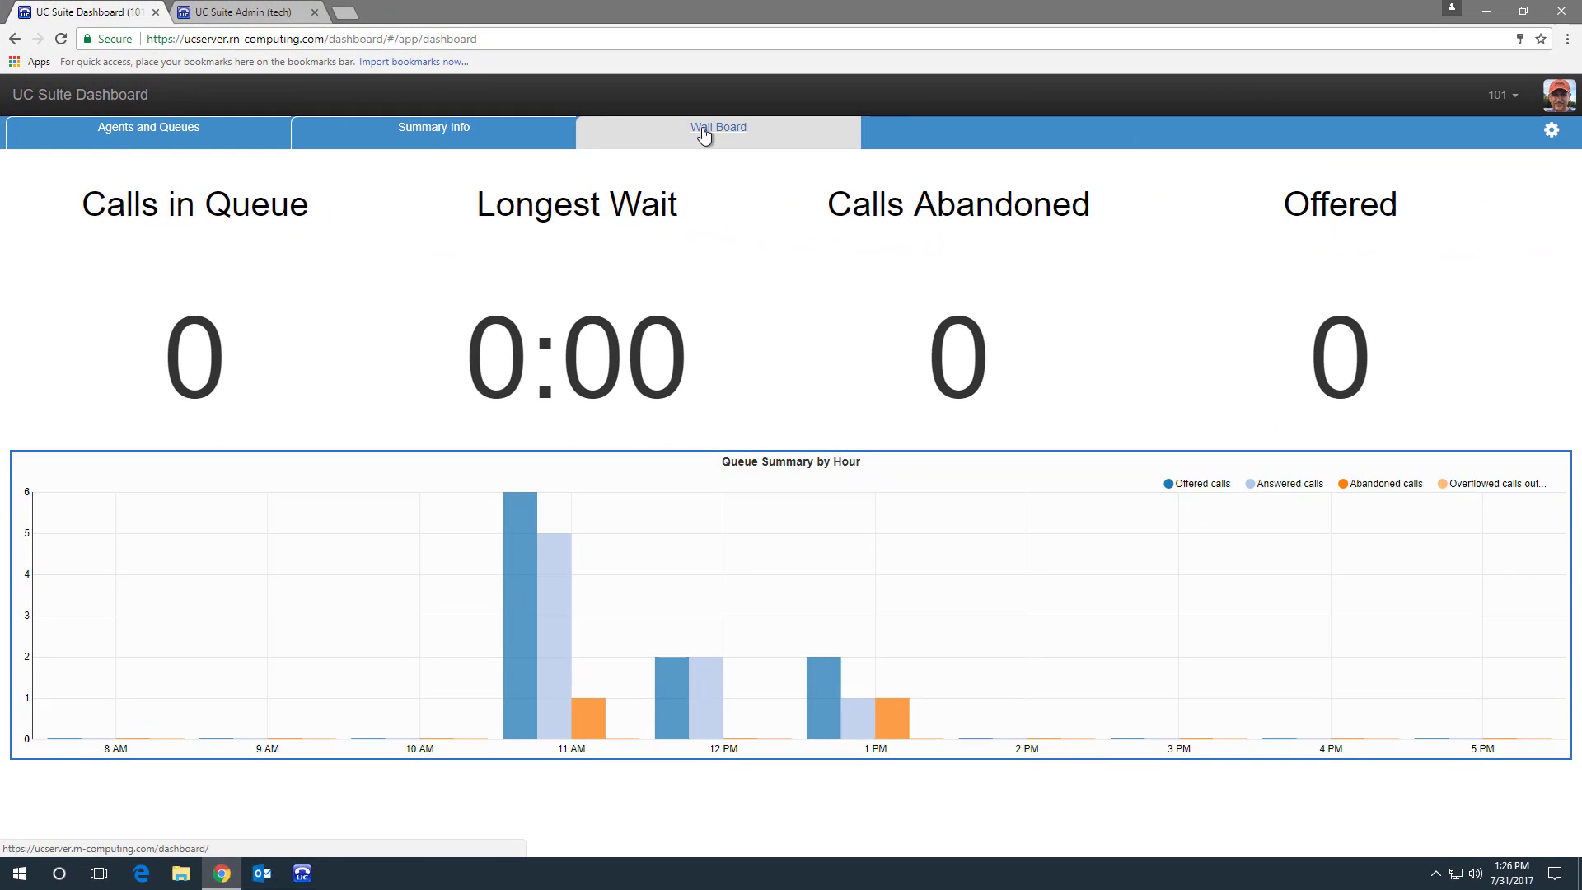
click(180, 133)
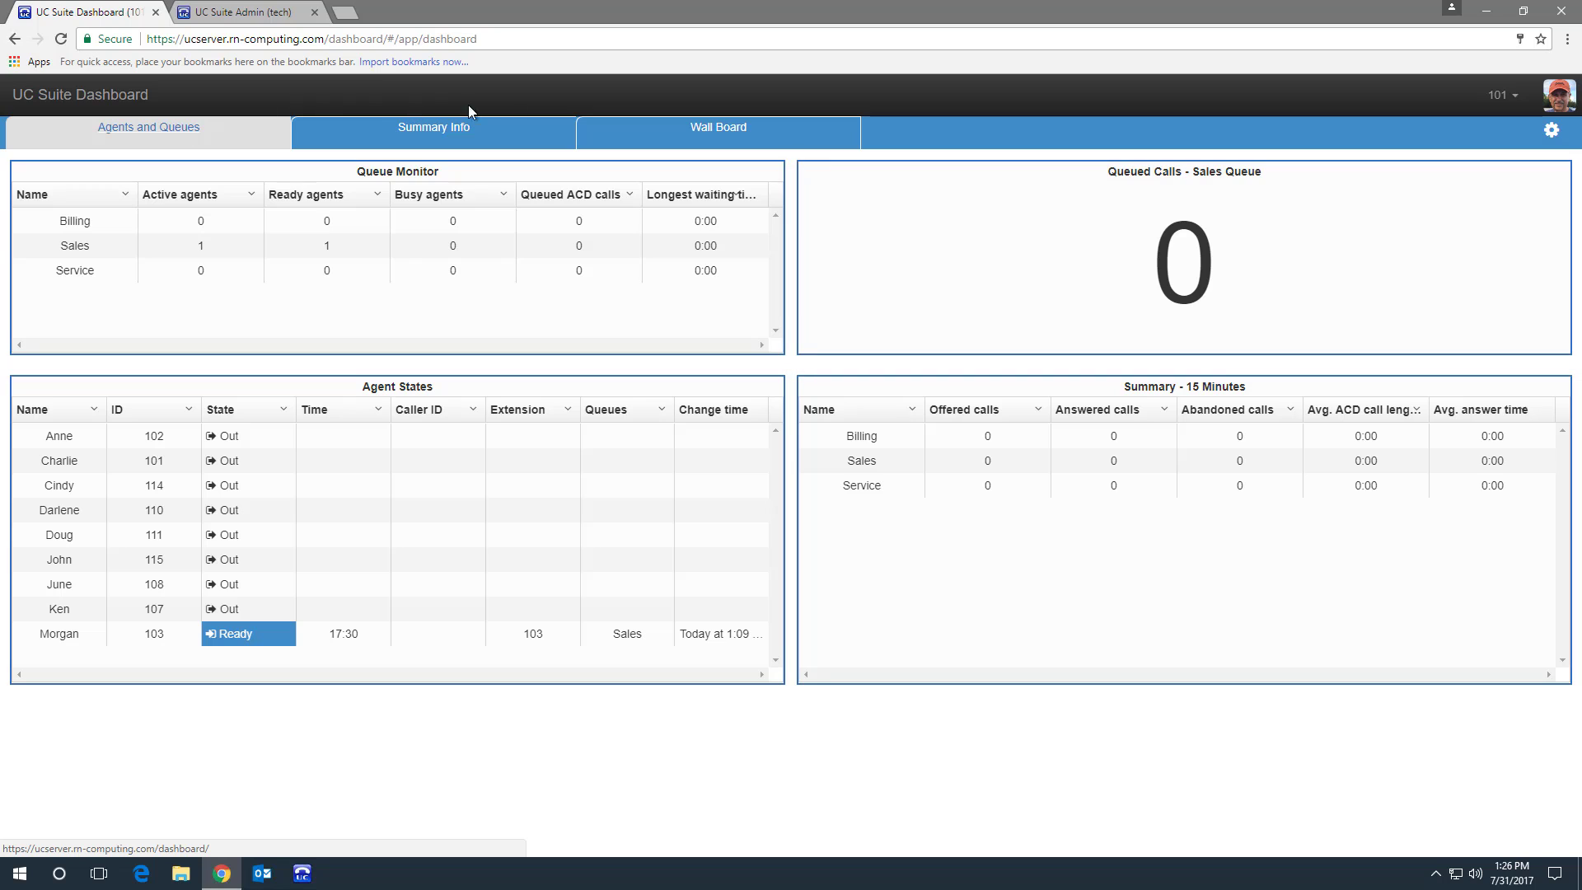
click(697, 136)
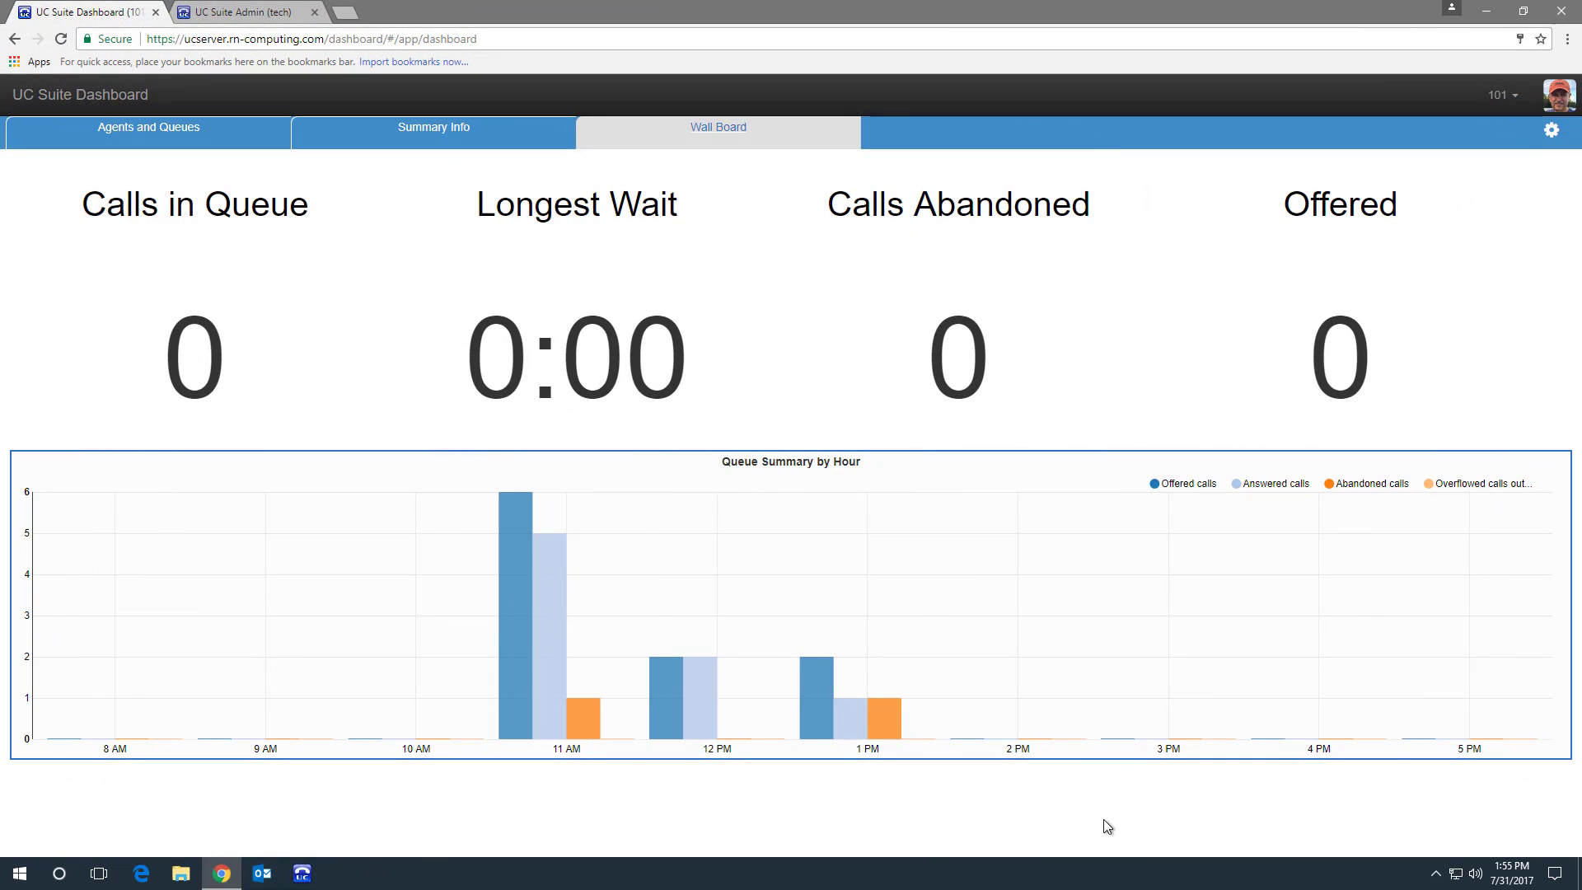
In edit mode, add a new tab after Wall Board and select its label to rename it.
click(1552, 133)
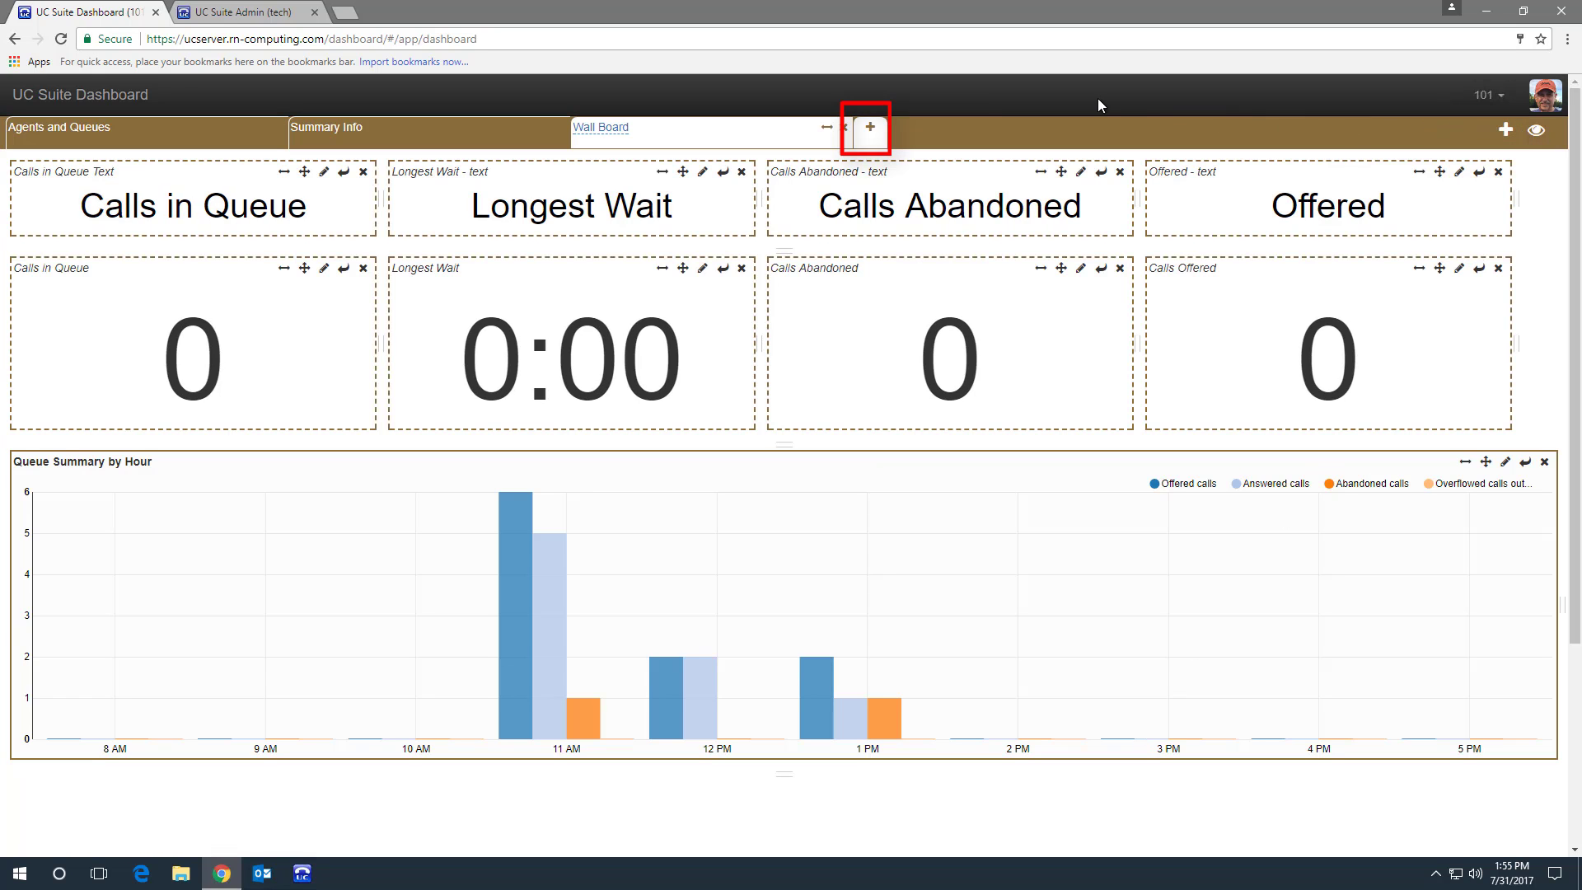
click(871, 132)
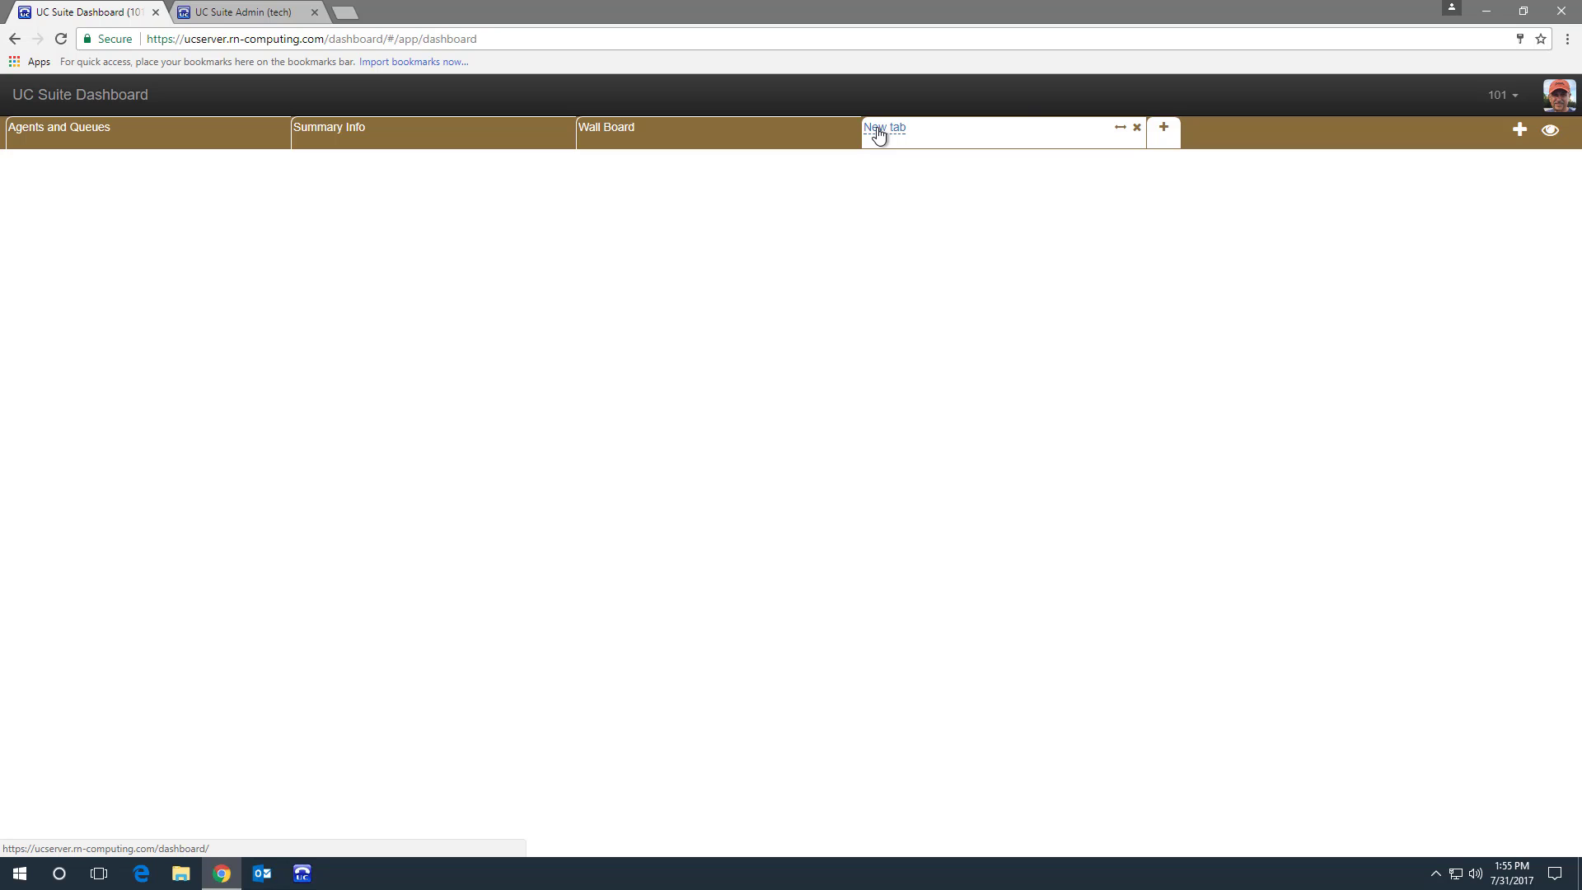
click(878, 134)
drag(918, 133, 876, 138)
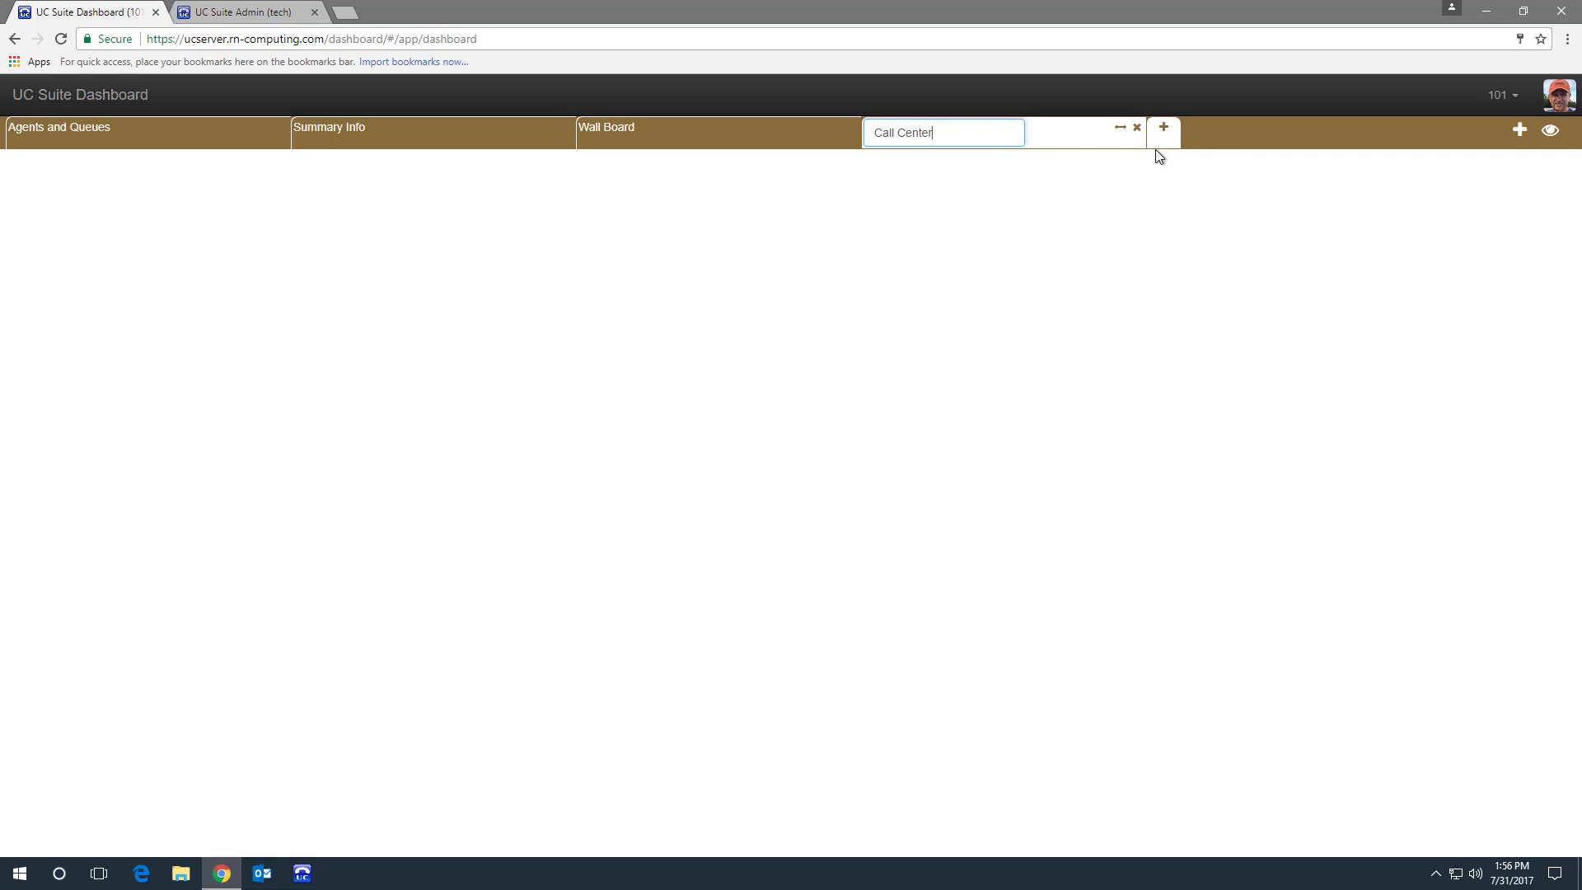
Name the tab 'Call Center', add a 'Call Center Sta' state display, and stretch it full width.
click(1229, 137)
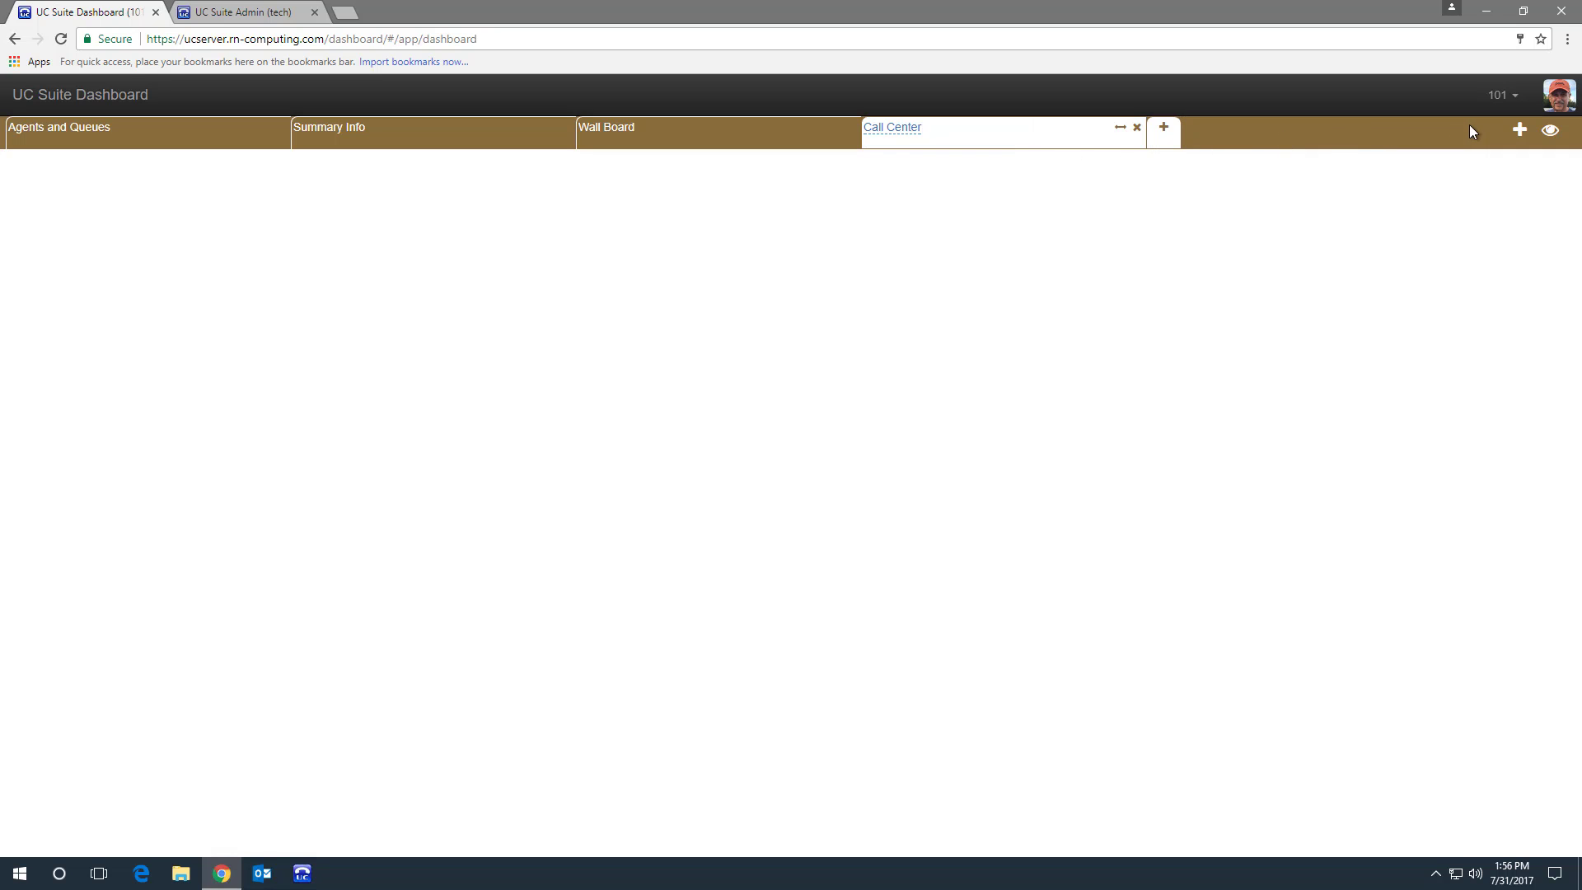
click(1521, 133)
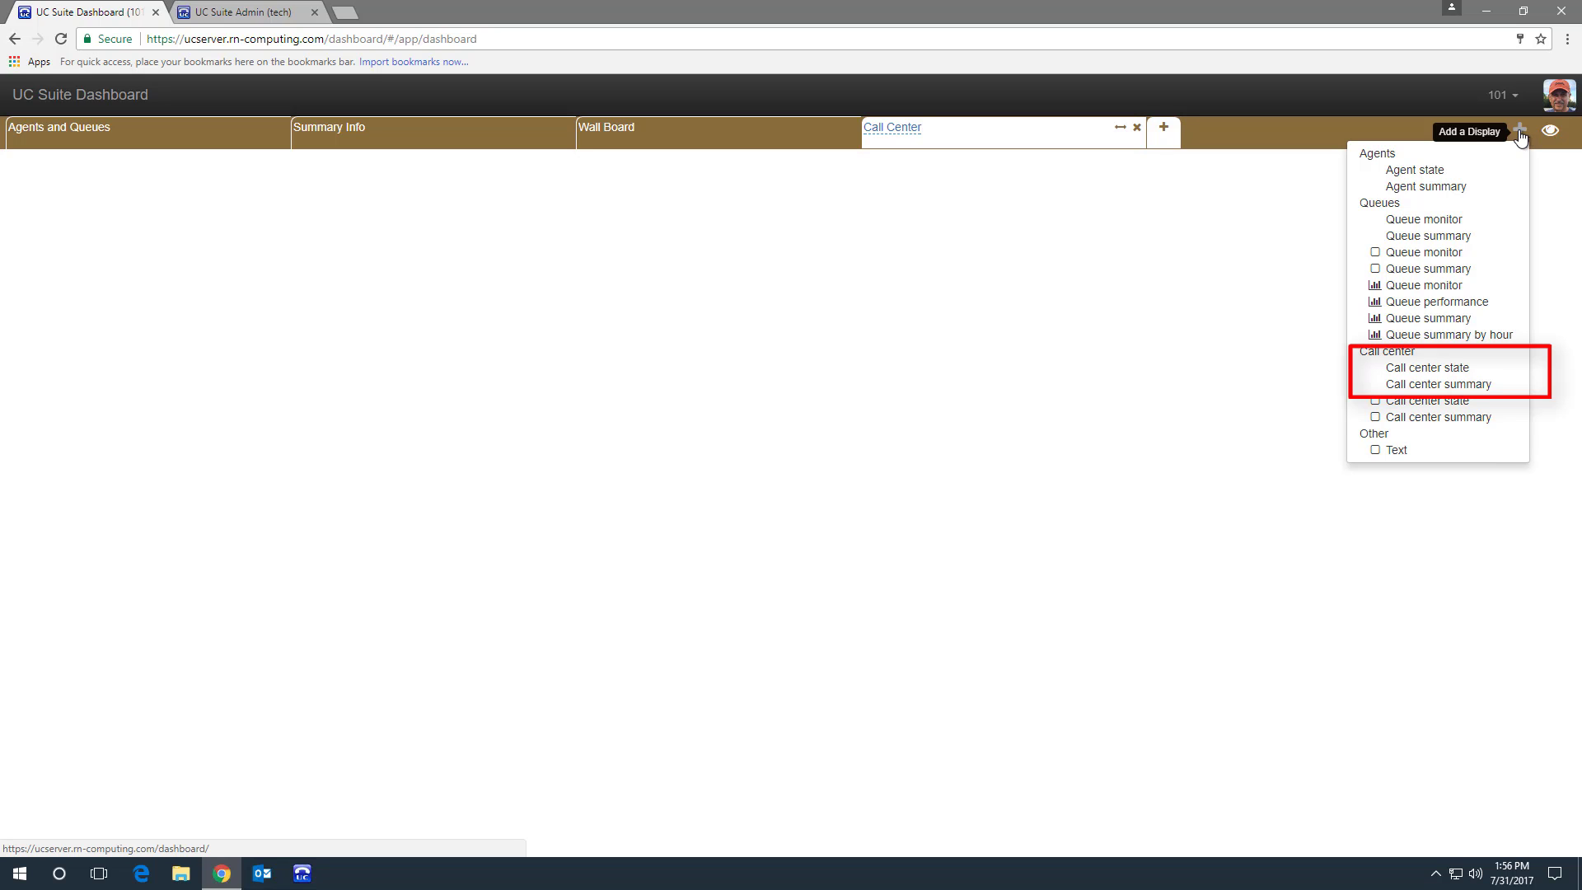
click(1442, 372)
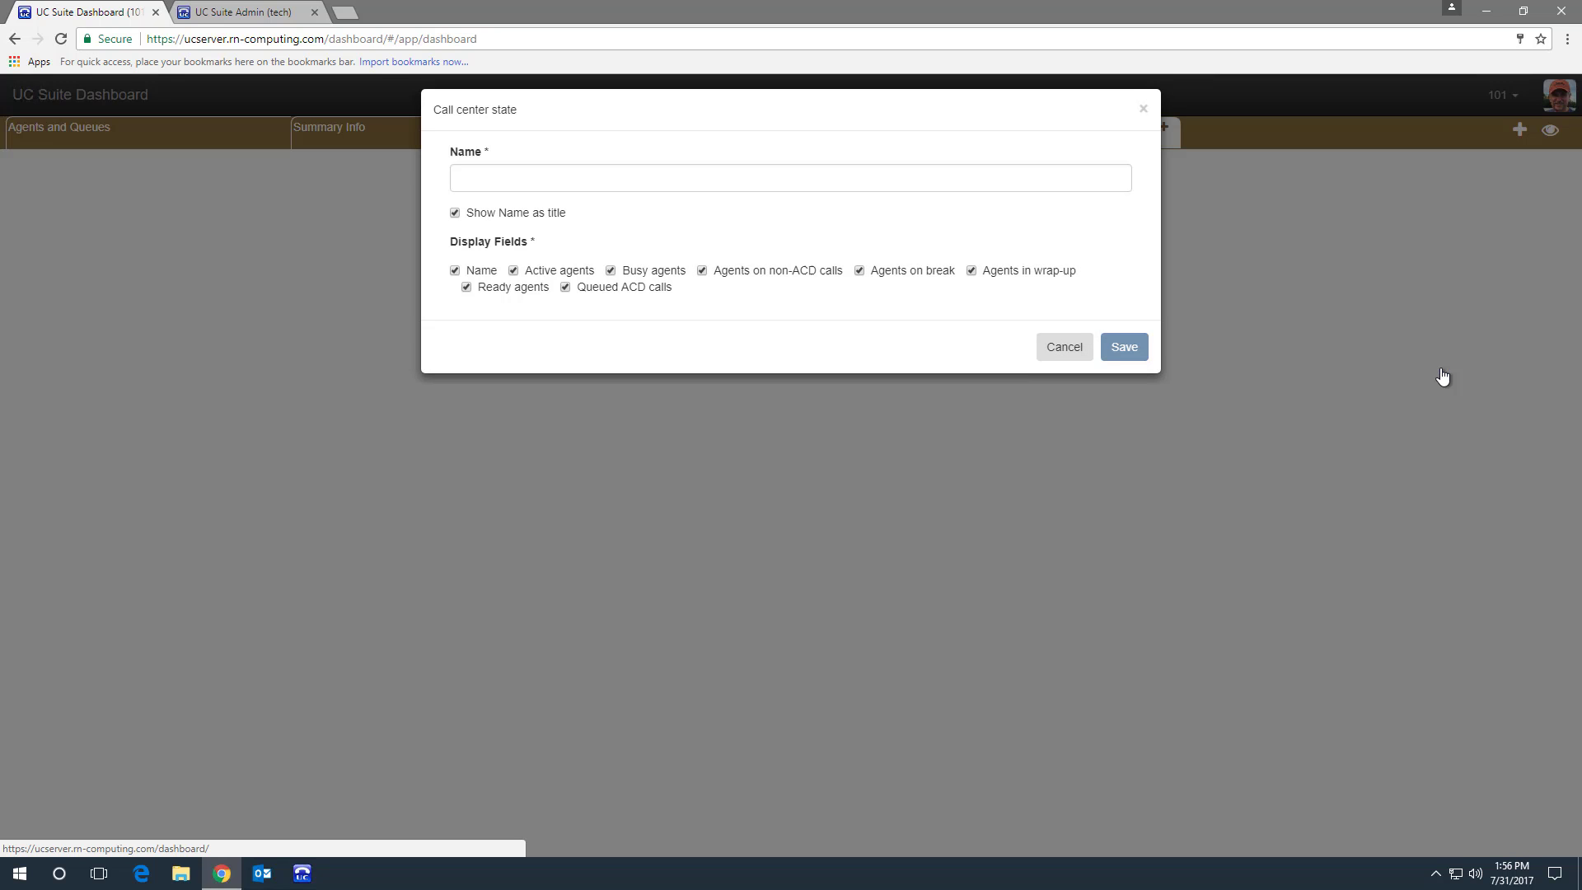
click(608, 193)
text(C)
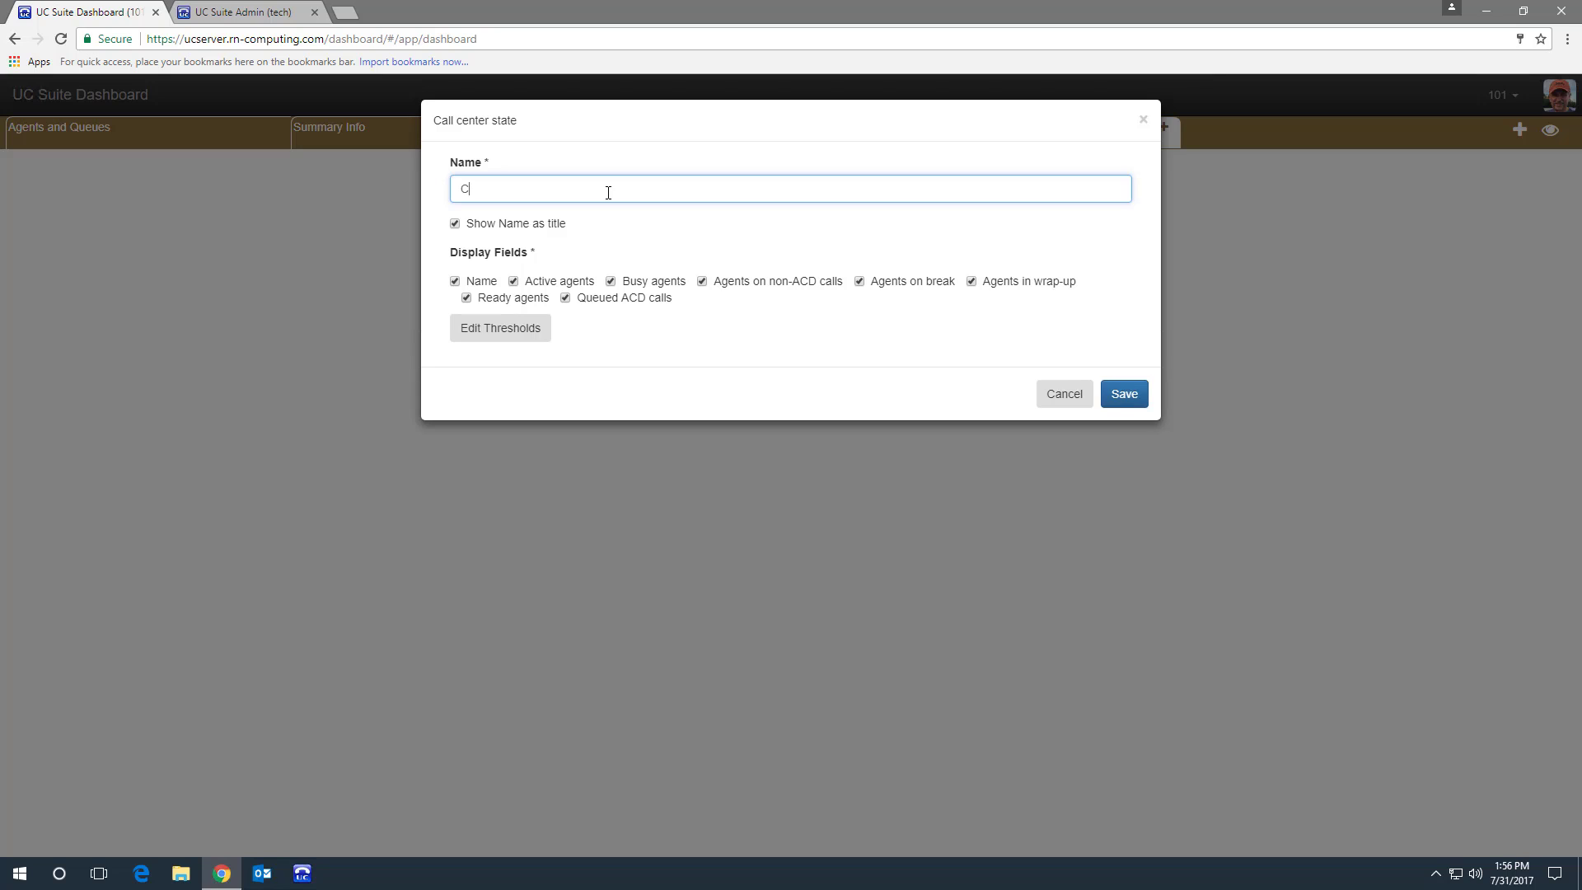
text(all Center Stat)
click(1116, 403)
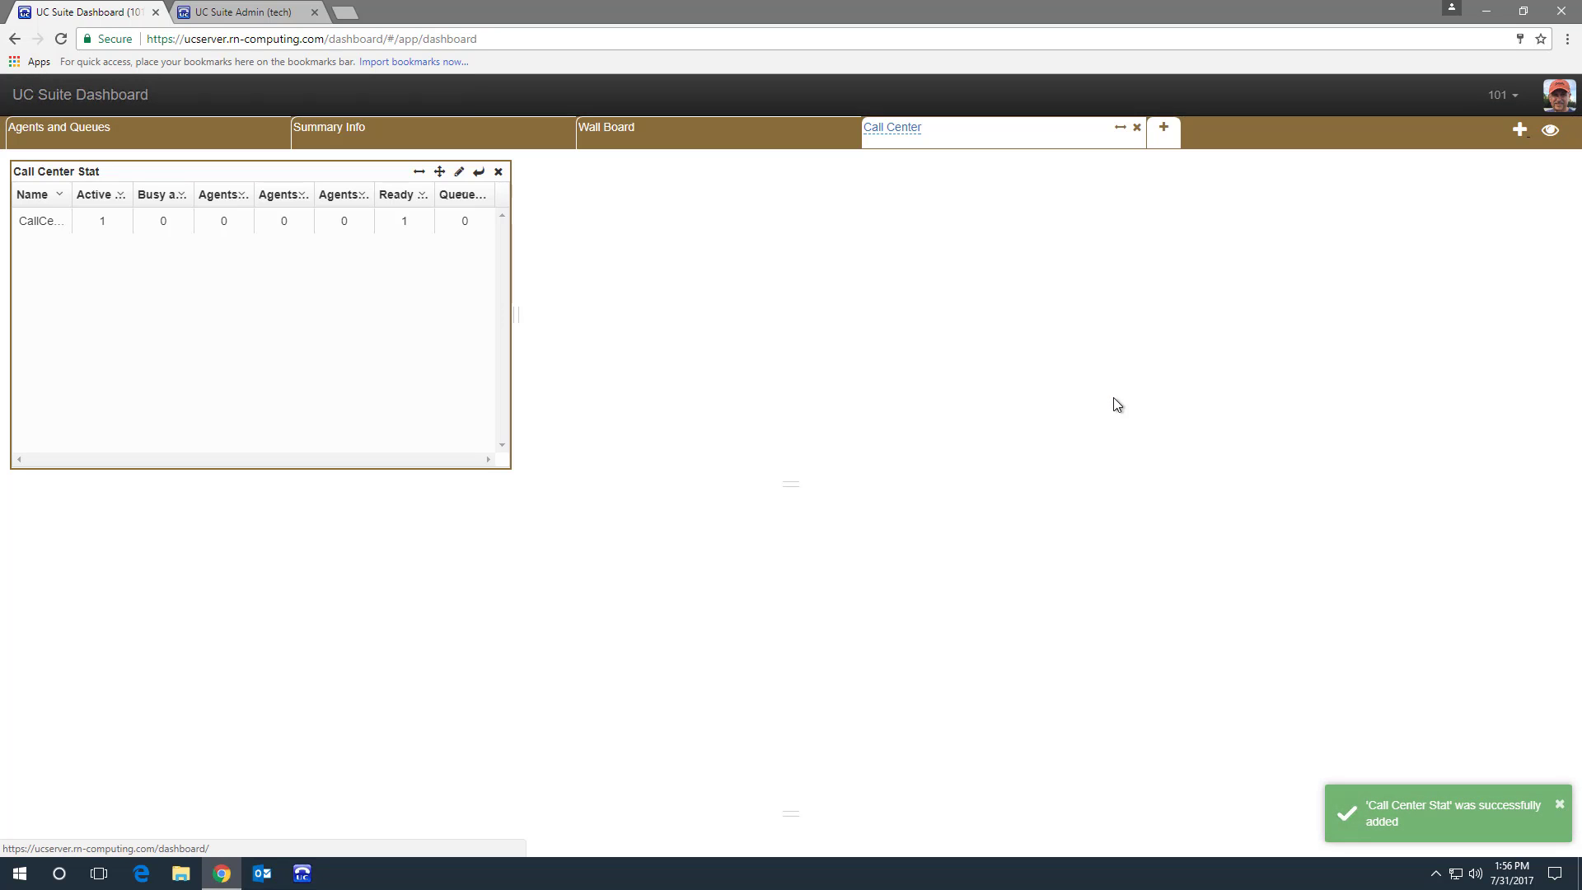
drag(506, 314, 1576, 357)
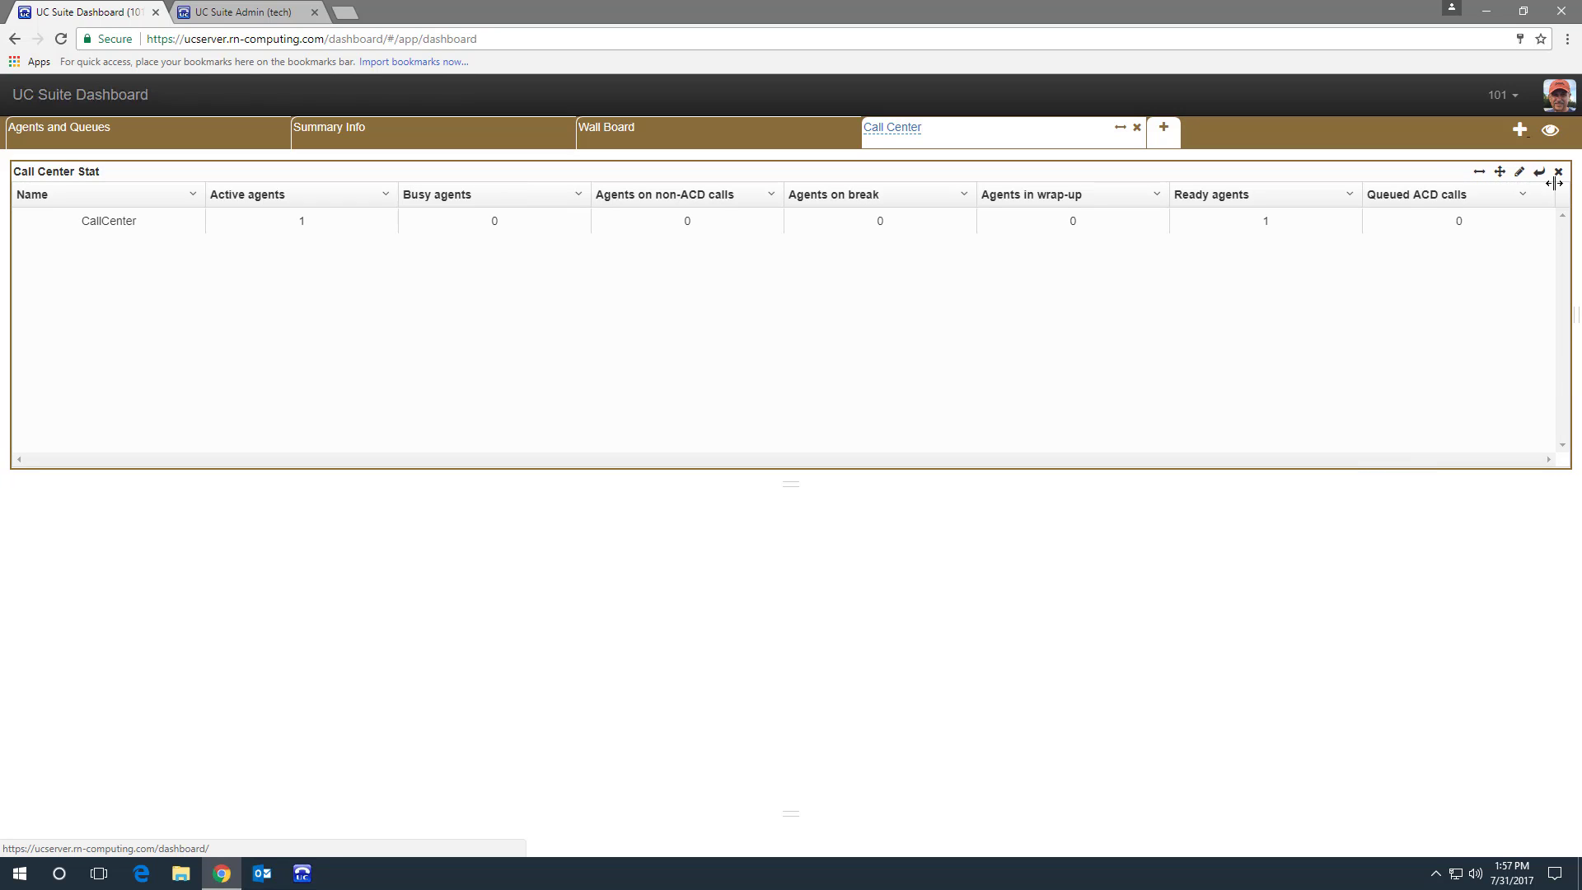
Add a call center summary display named 'Call Center Summary', save it, and leave edit mode.
click(1520, 133)
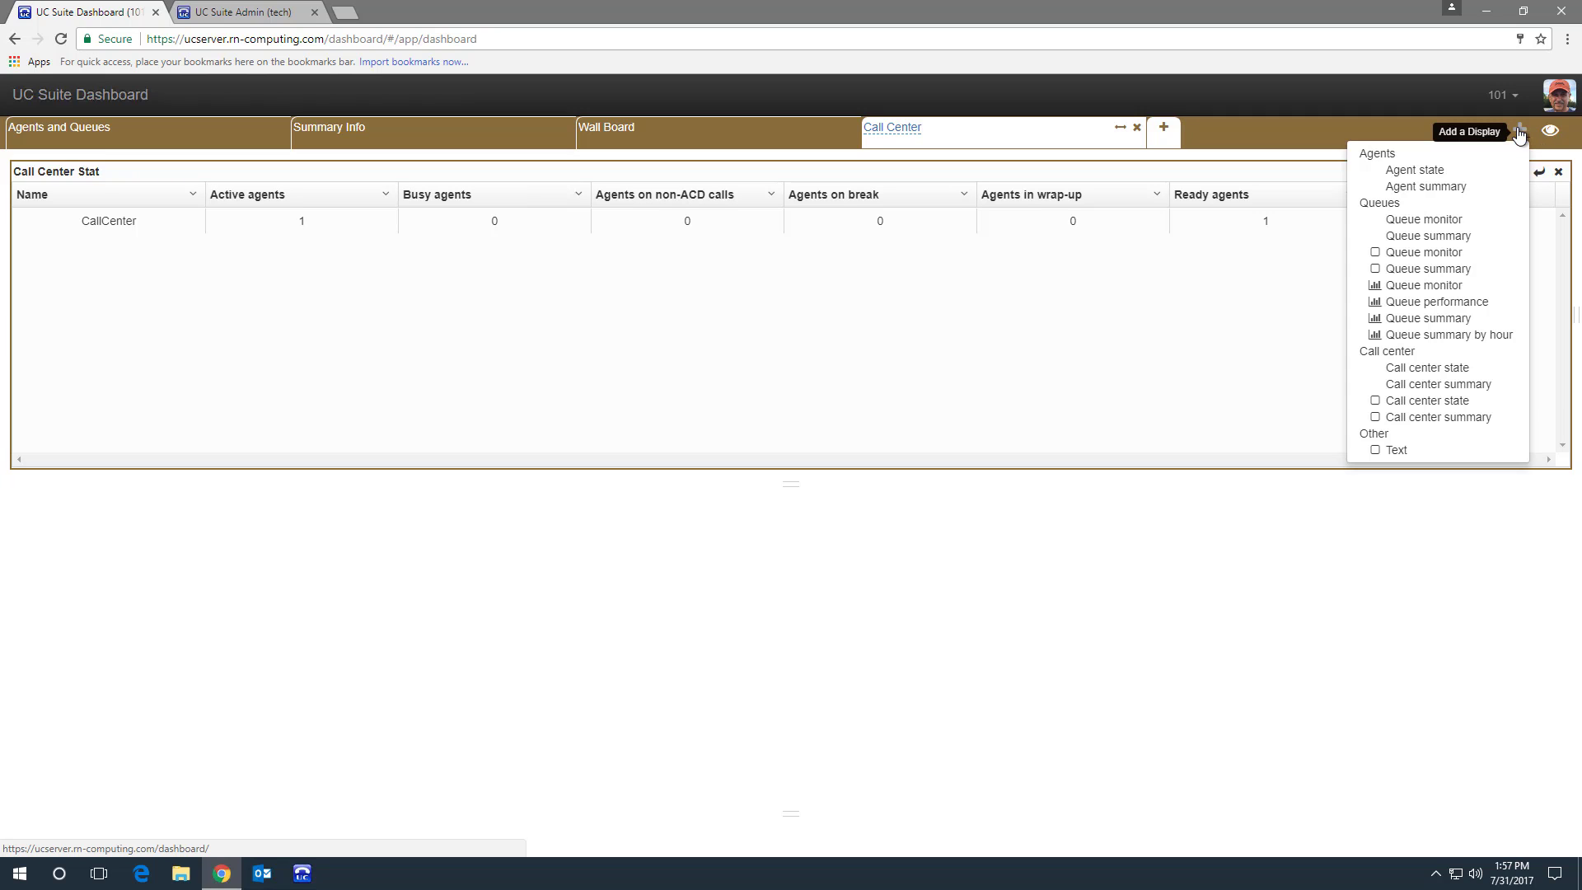
click(1438, 384)
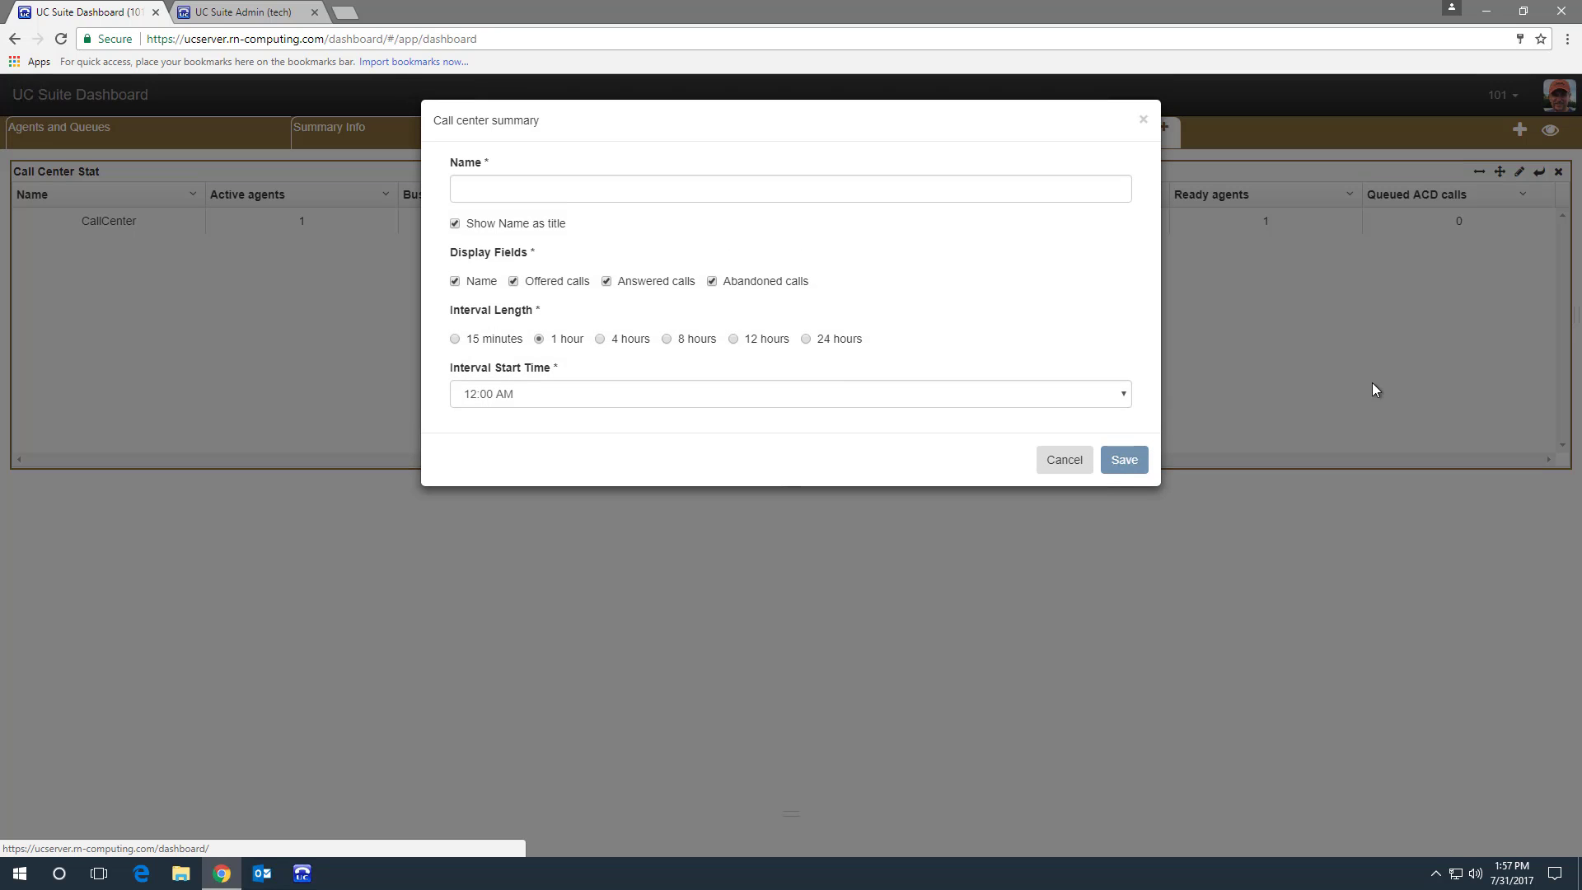
click(615, 188)
text(Ca)
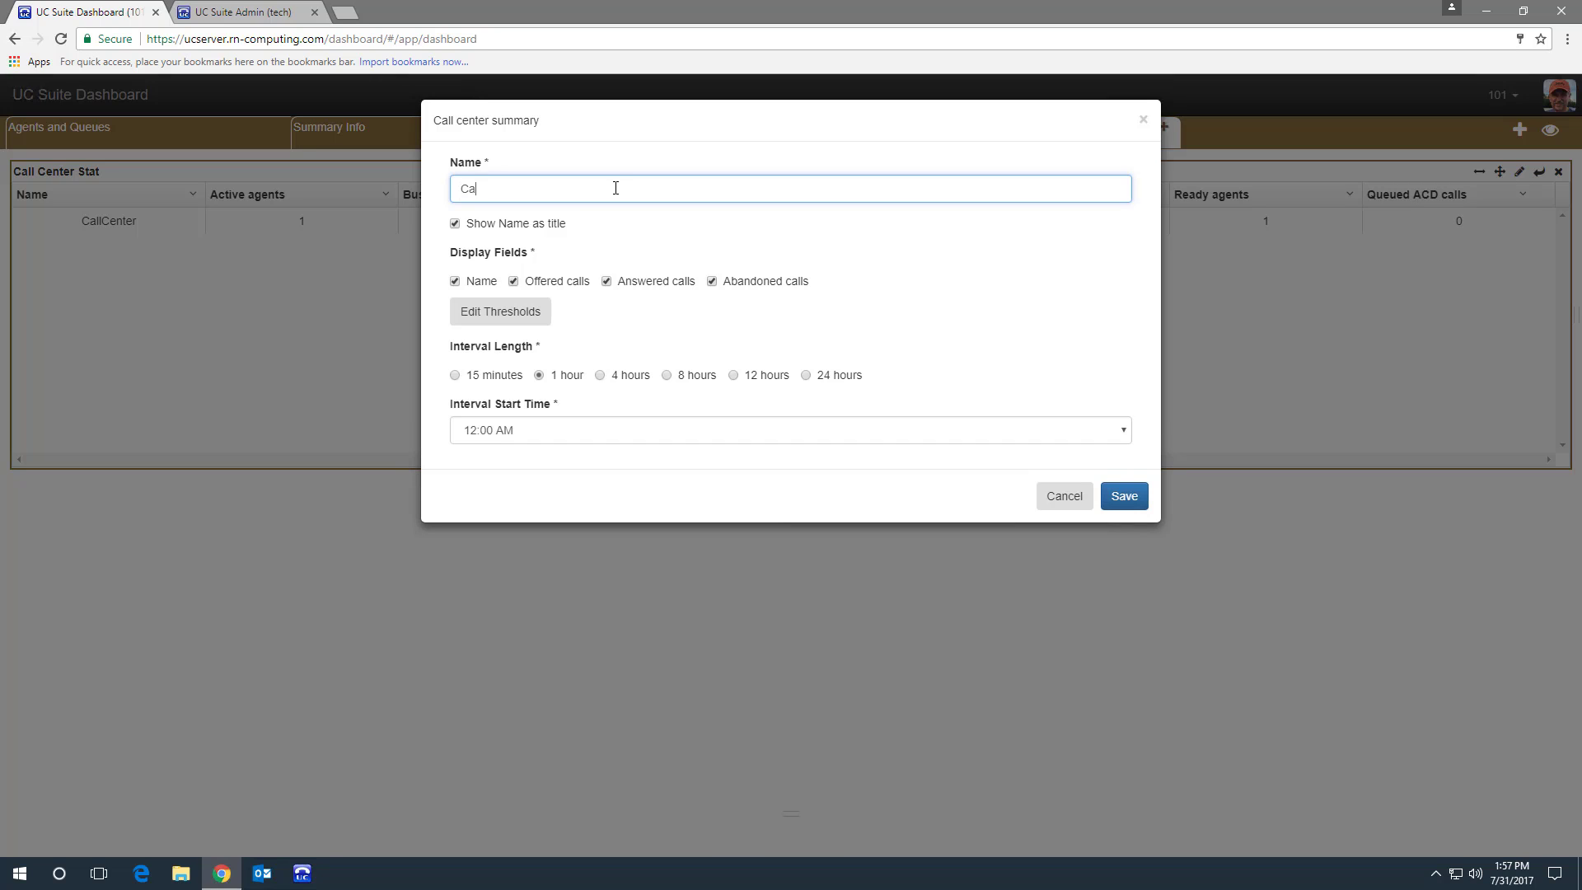
text(ll Center Summary)
click(1123, 496)
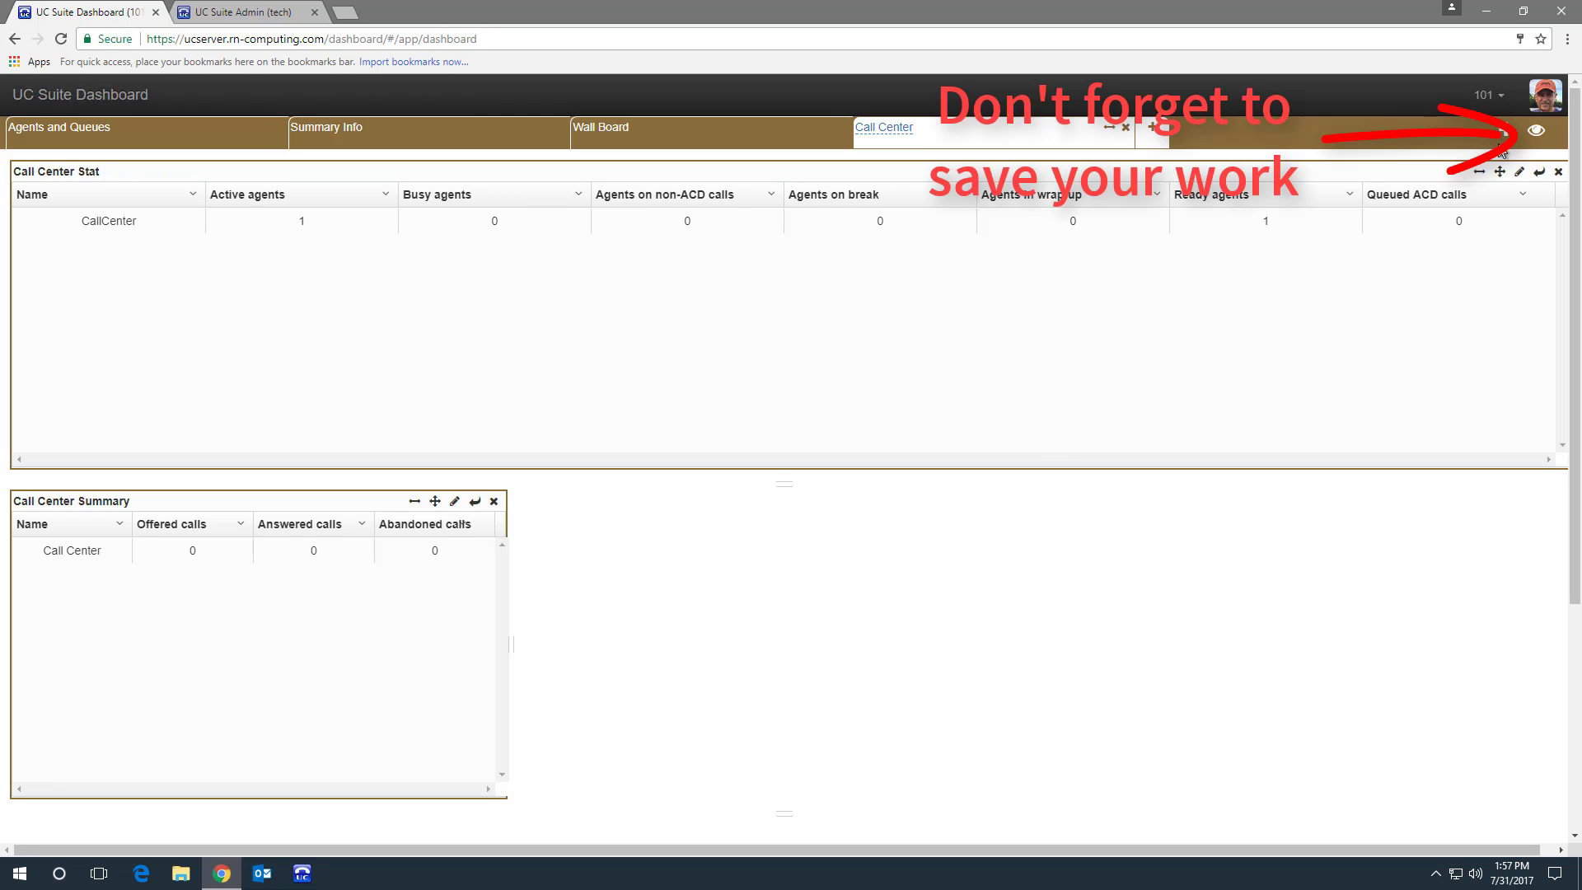
click(1537, 138)
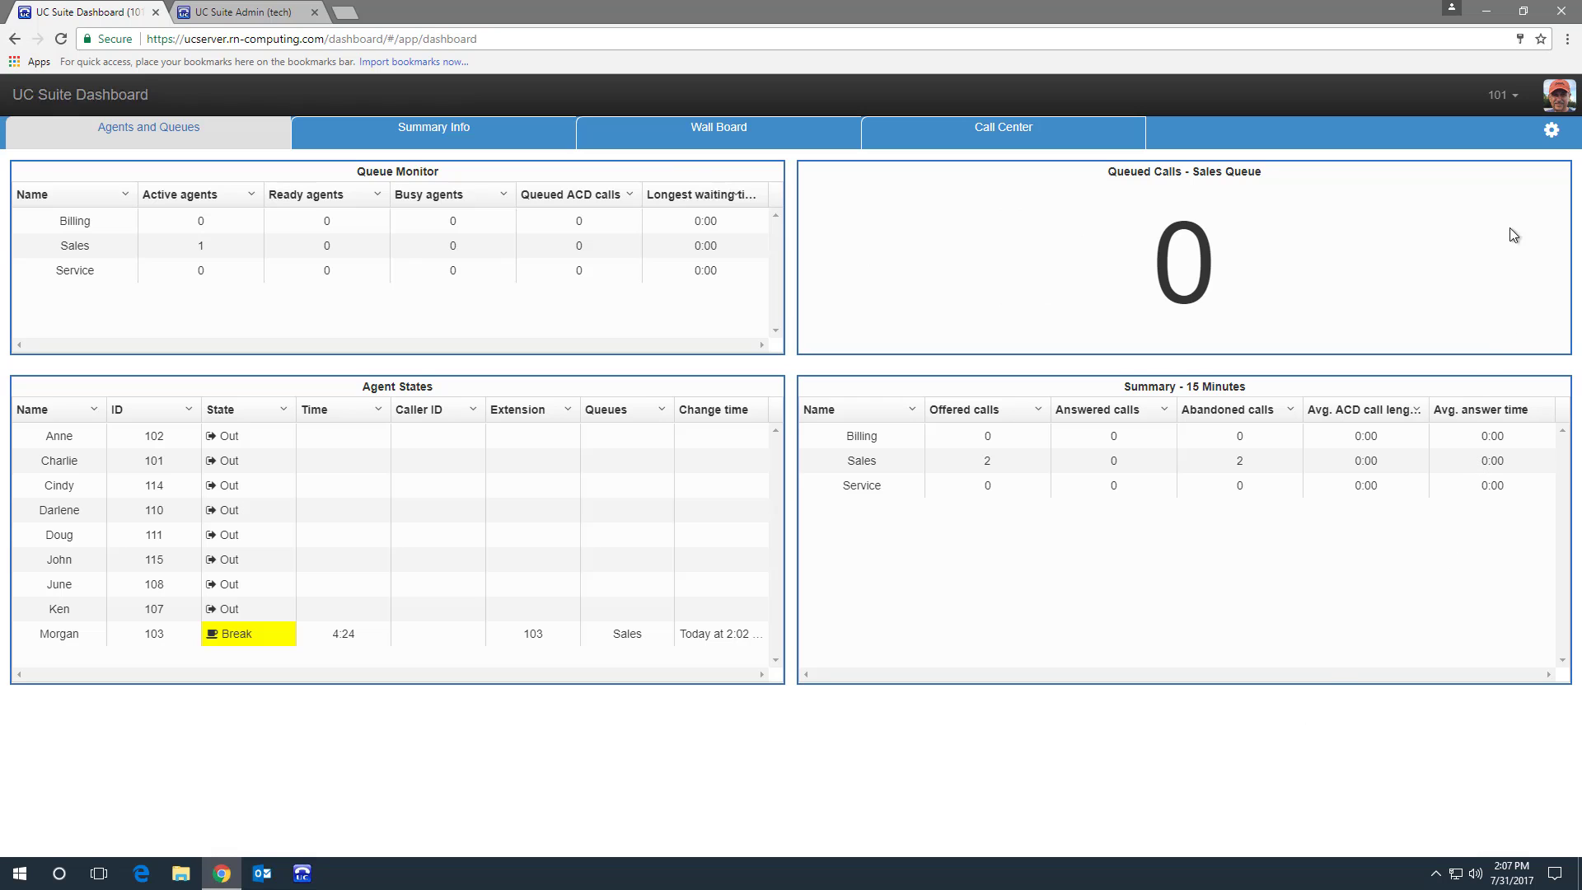
Give Queued Calls - Sales Queue a yellow Level 1 threshold above 0 calls and save.
click(1551, 134)
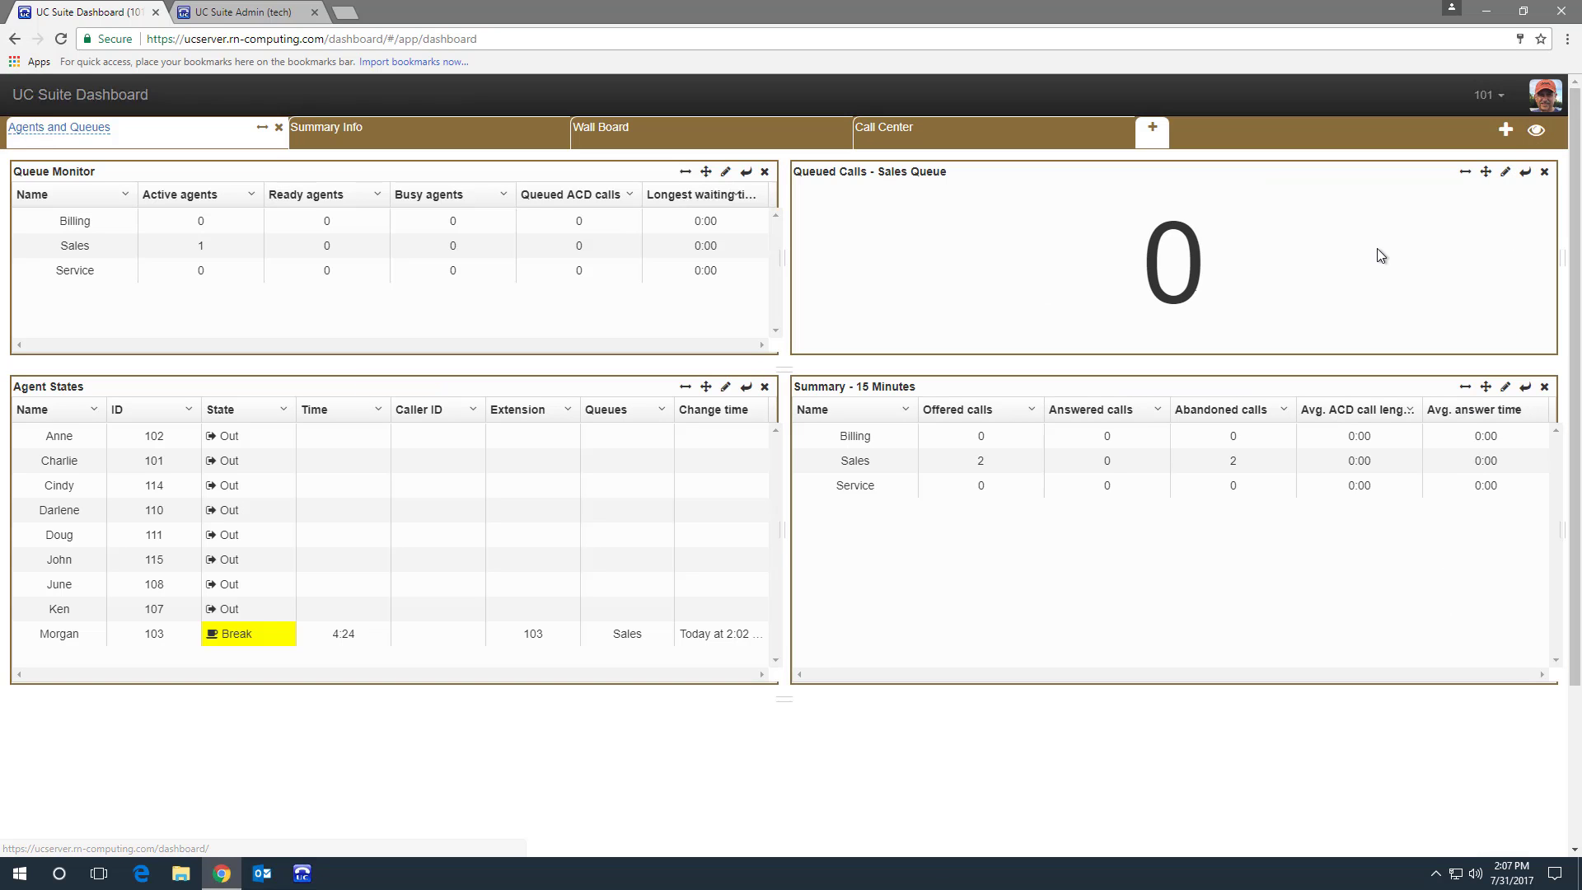
click(1505, 173)
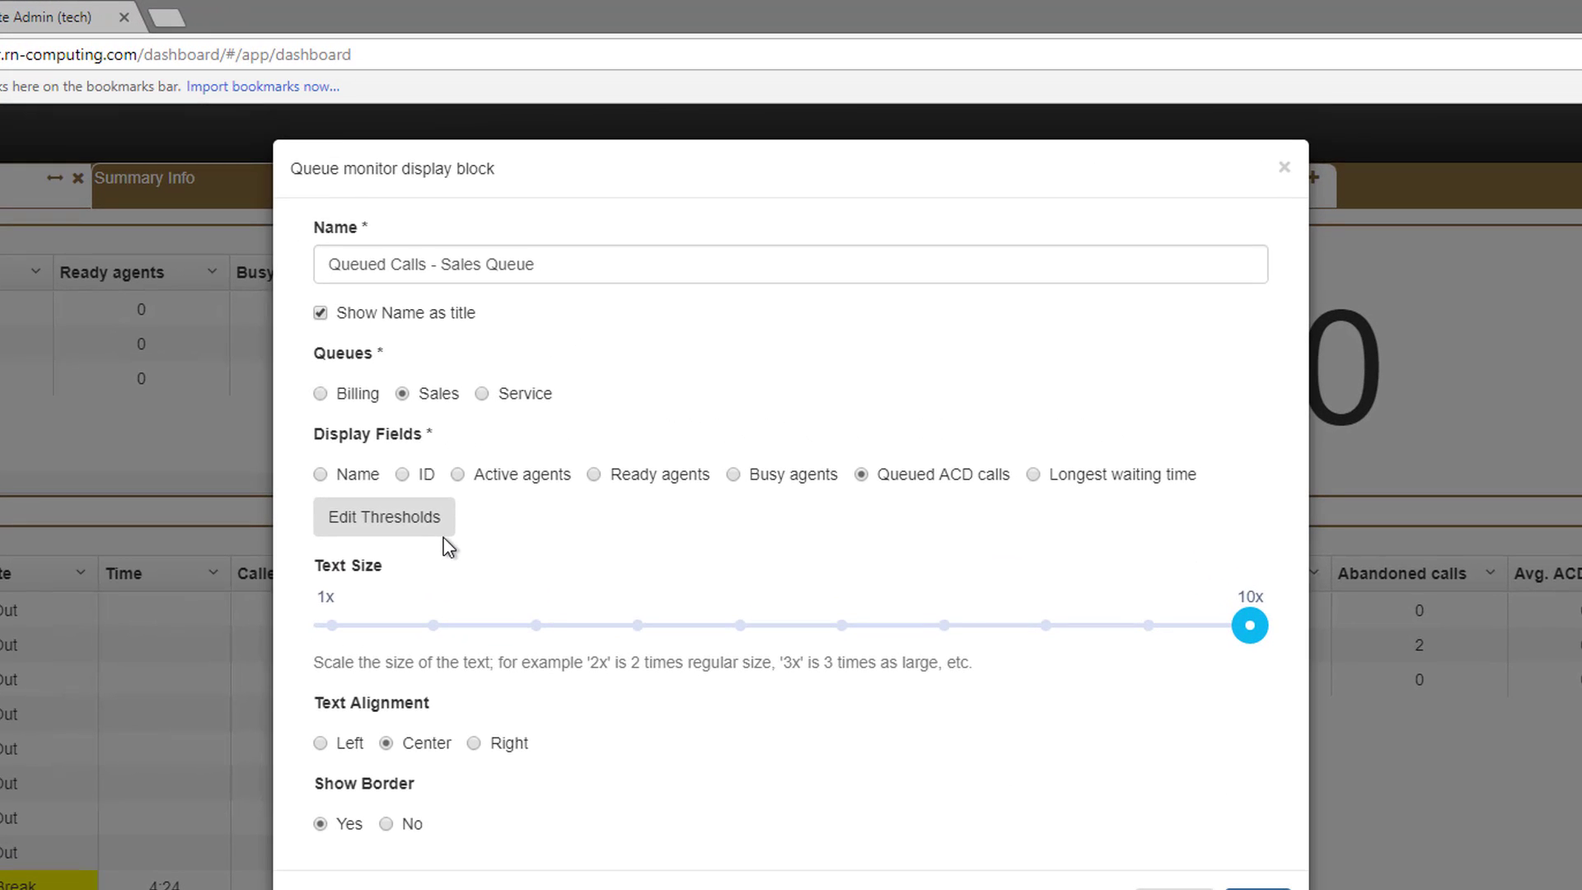
click(441, 532)
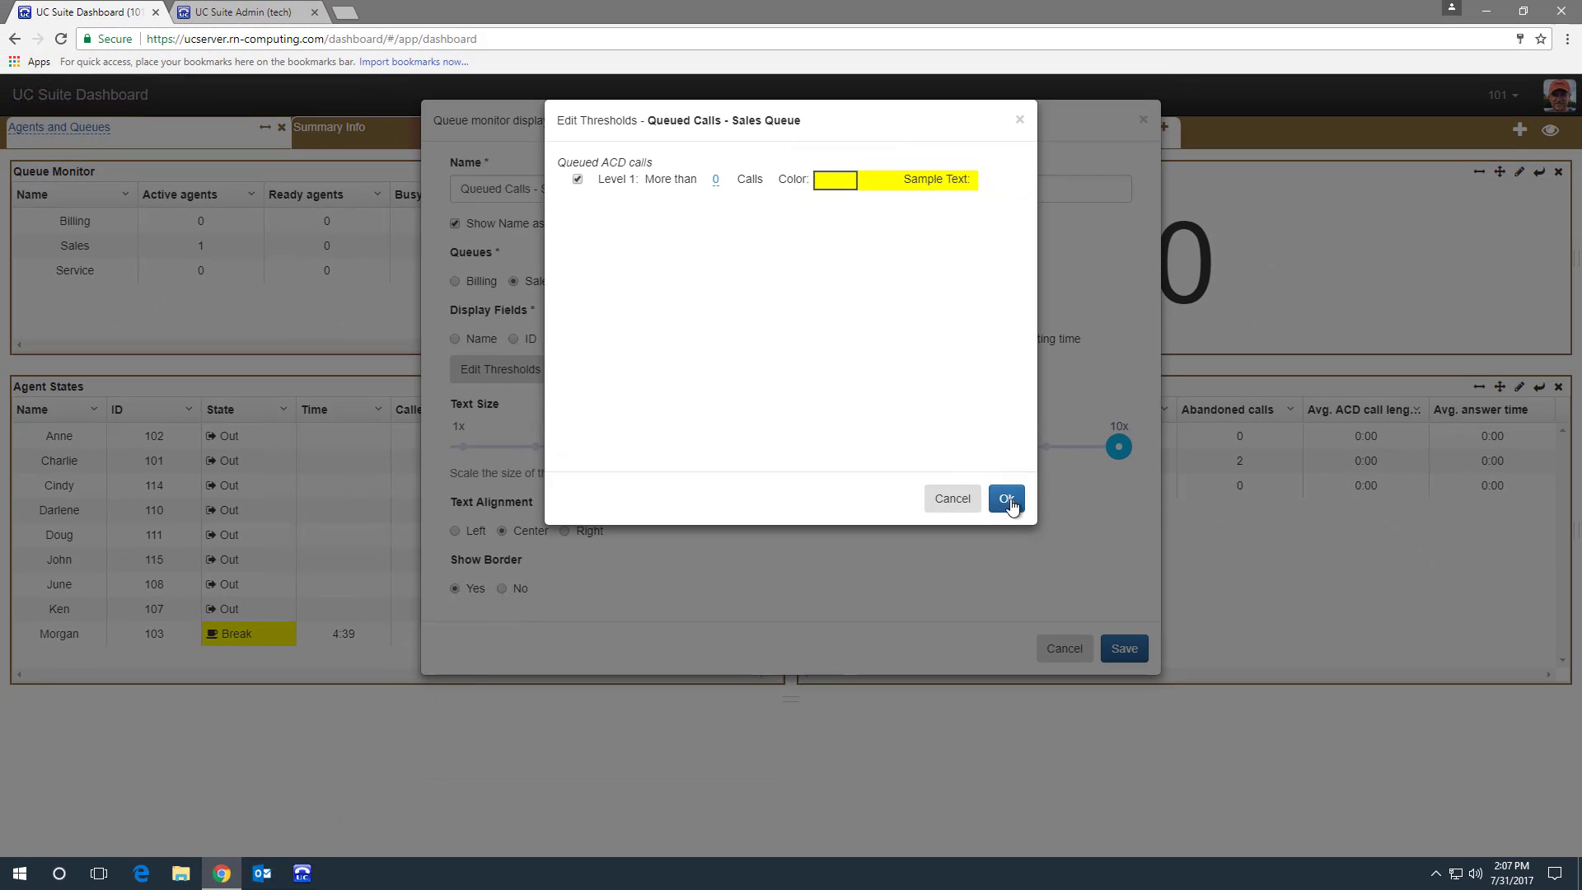
click(1009, 501)
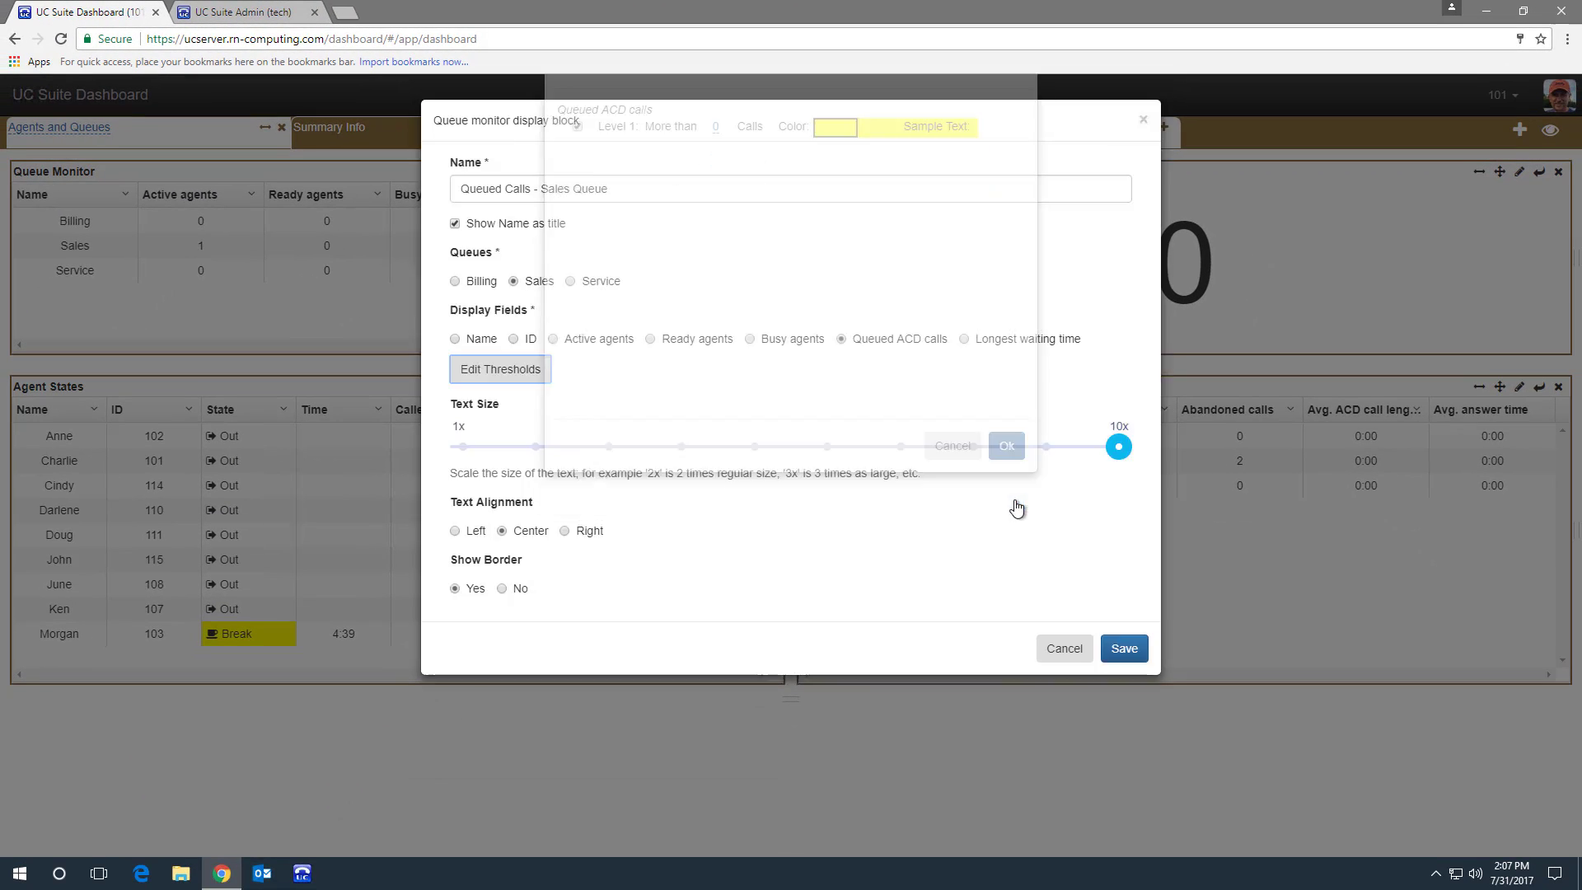
click(1121, 659)
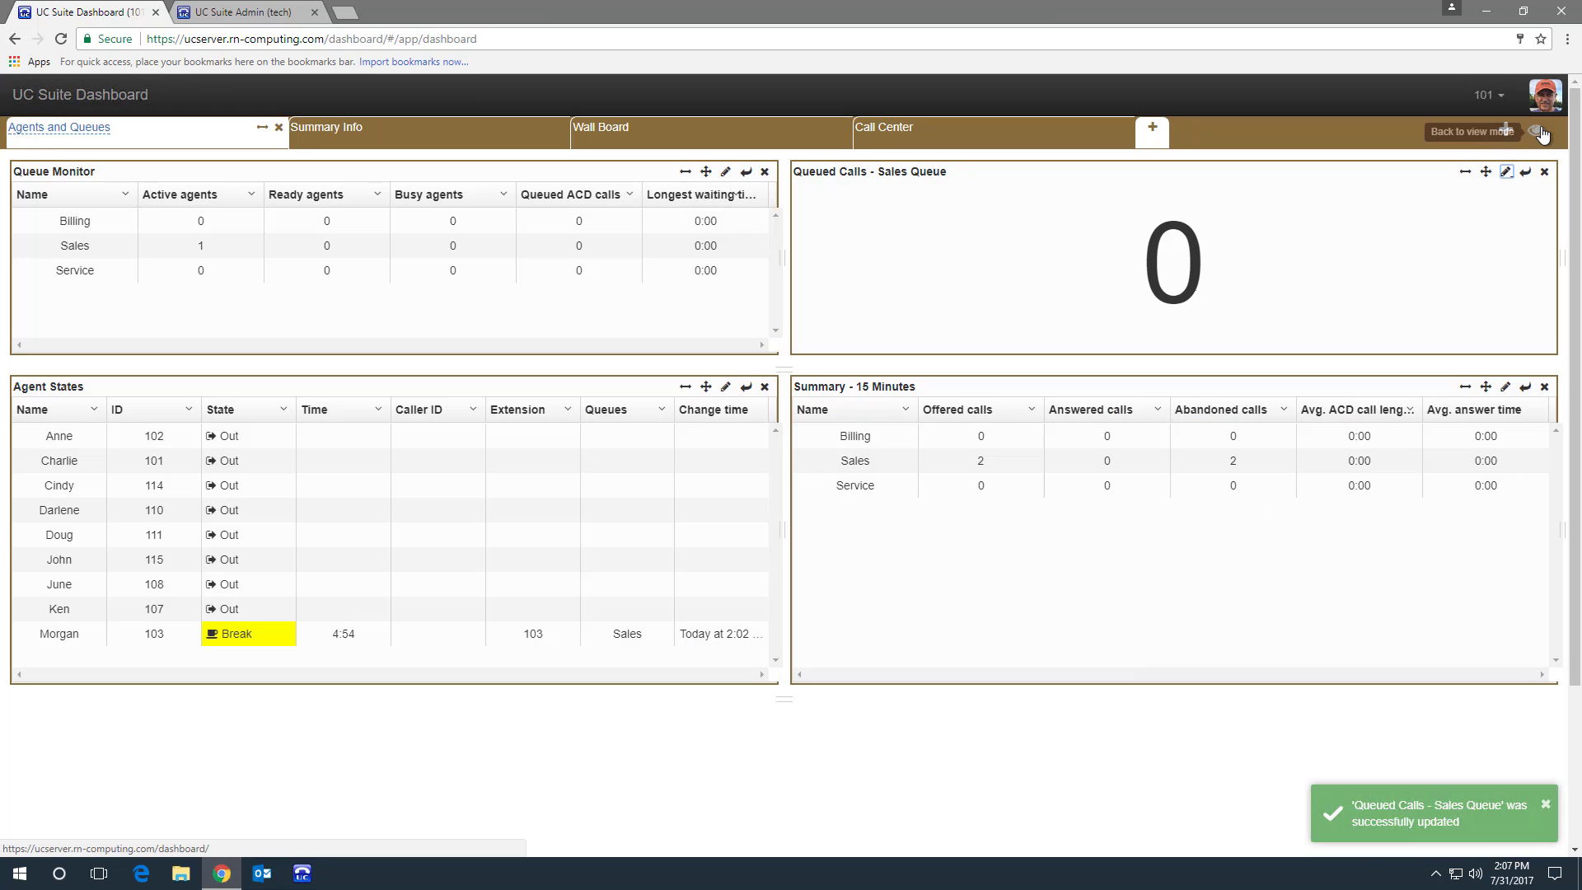
click(1539, 132)
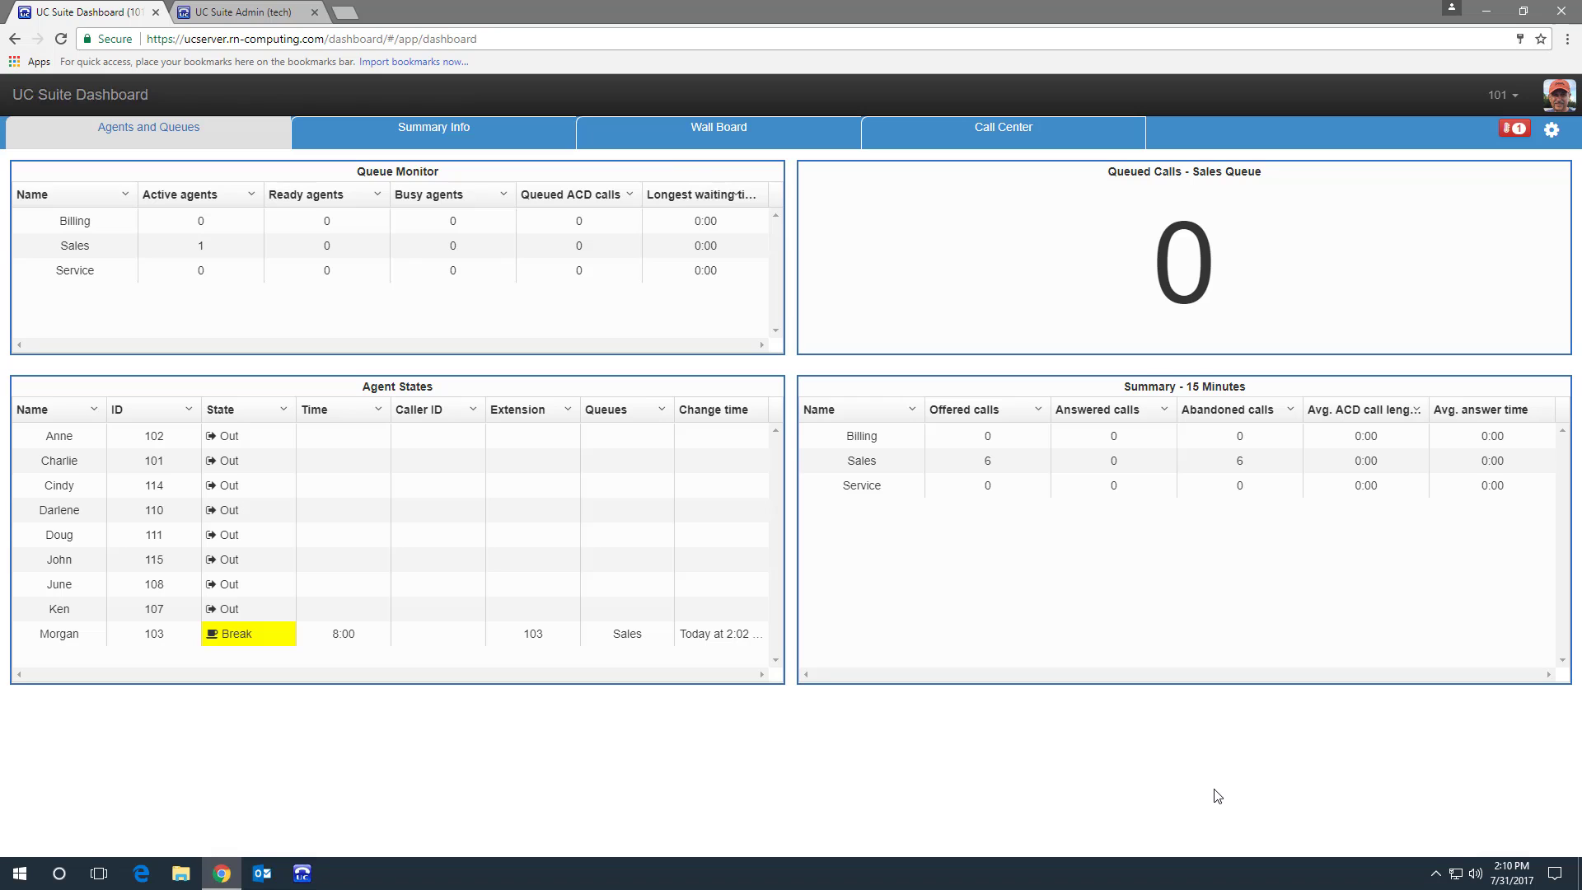
Minimize Chrome, then open the dashboard from the new threshold alert notification.
click(1488, 18)
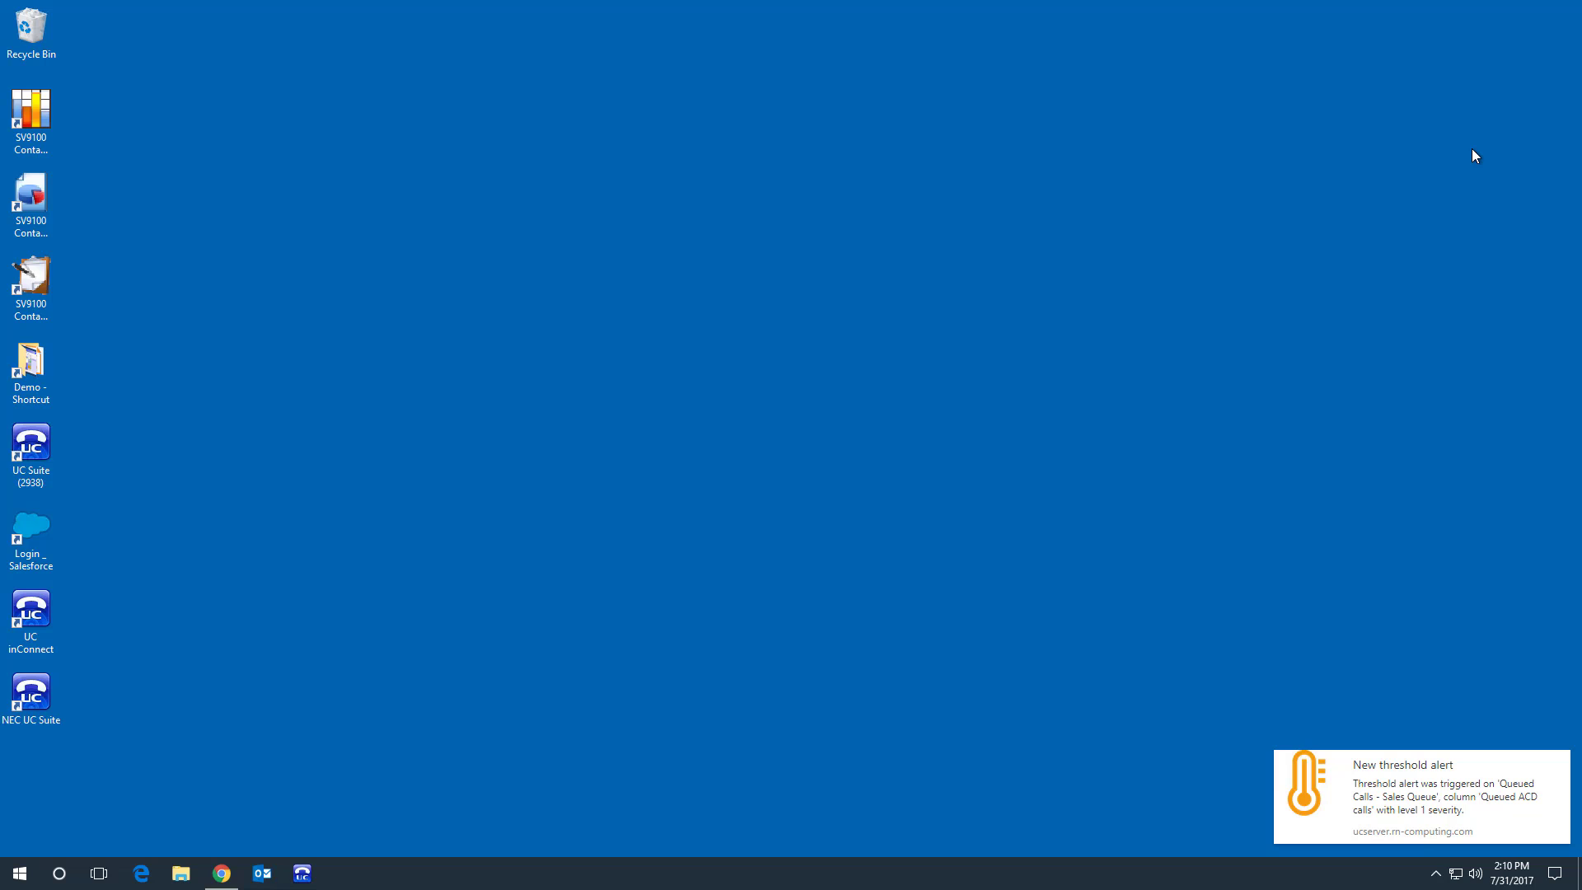
click(1386, 793)
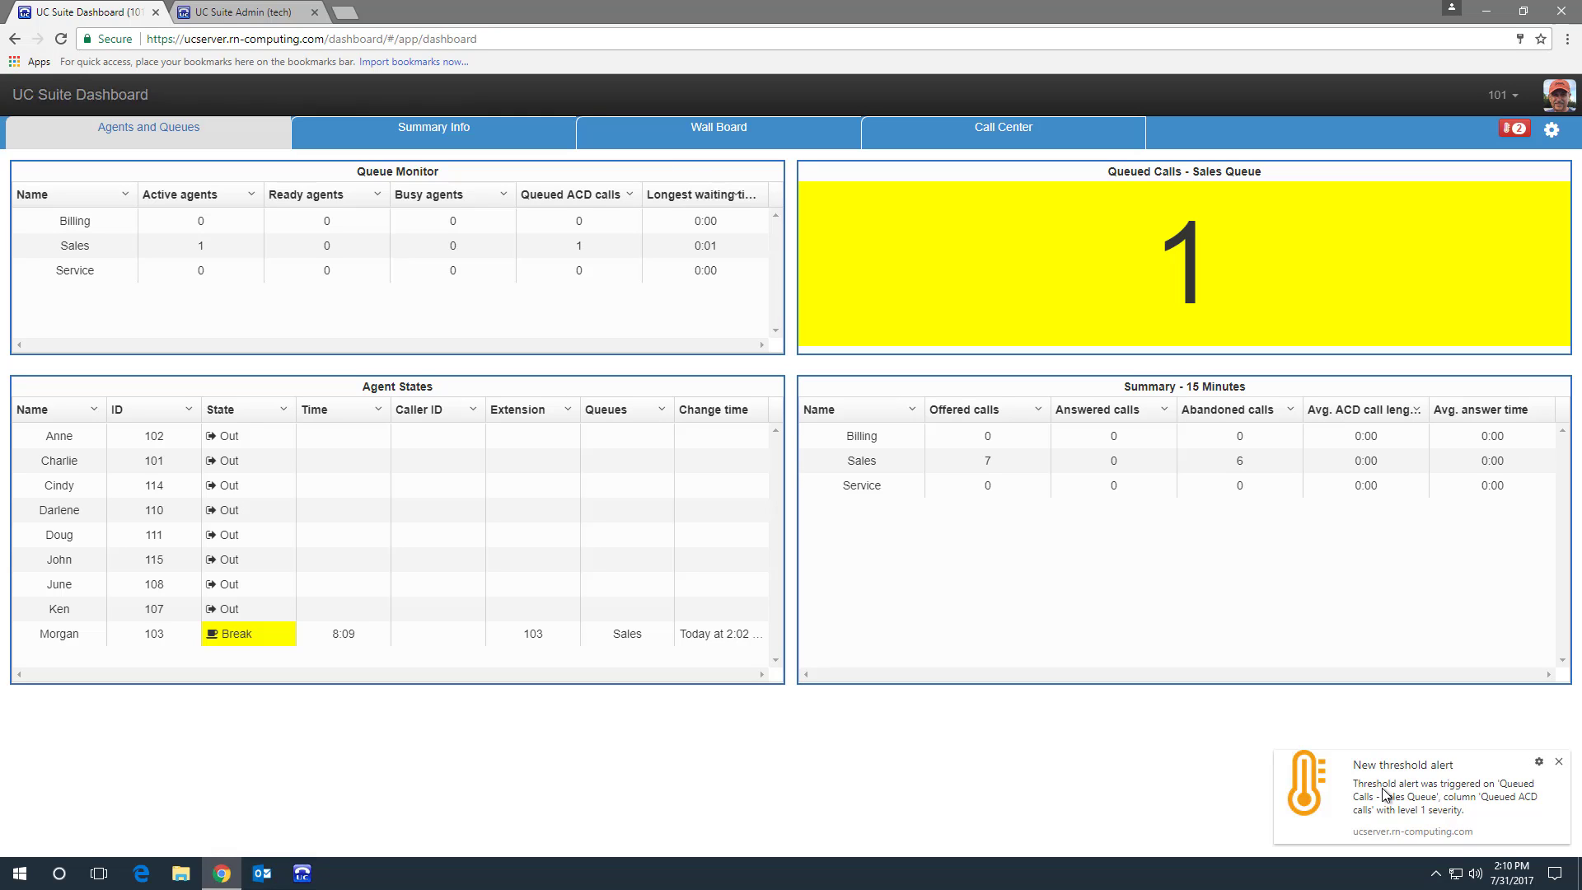
Close the New threshold alert toast, leaving the Sales Queue counter yellow at 1.
click(1384, 793)
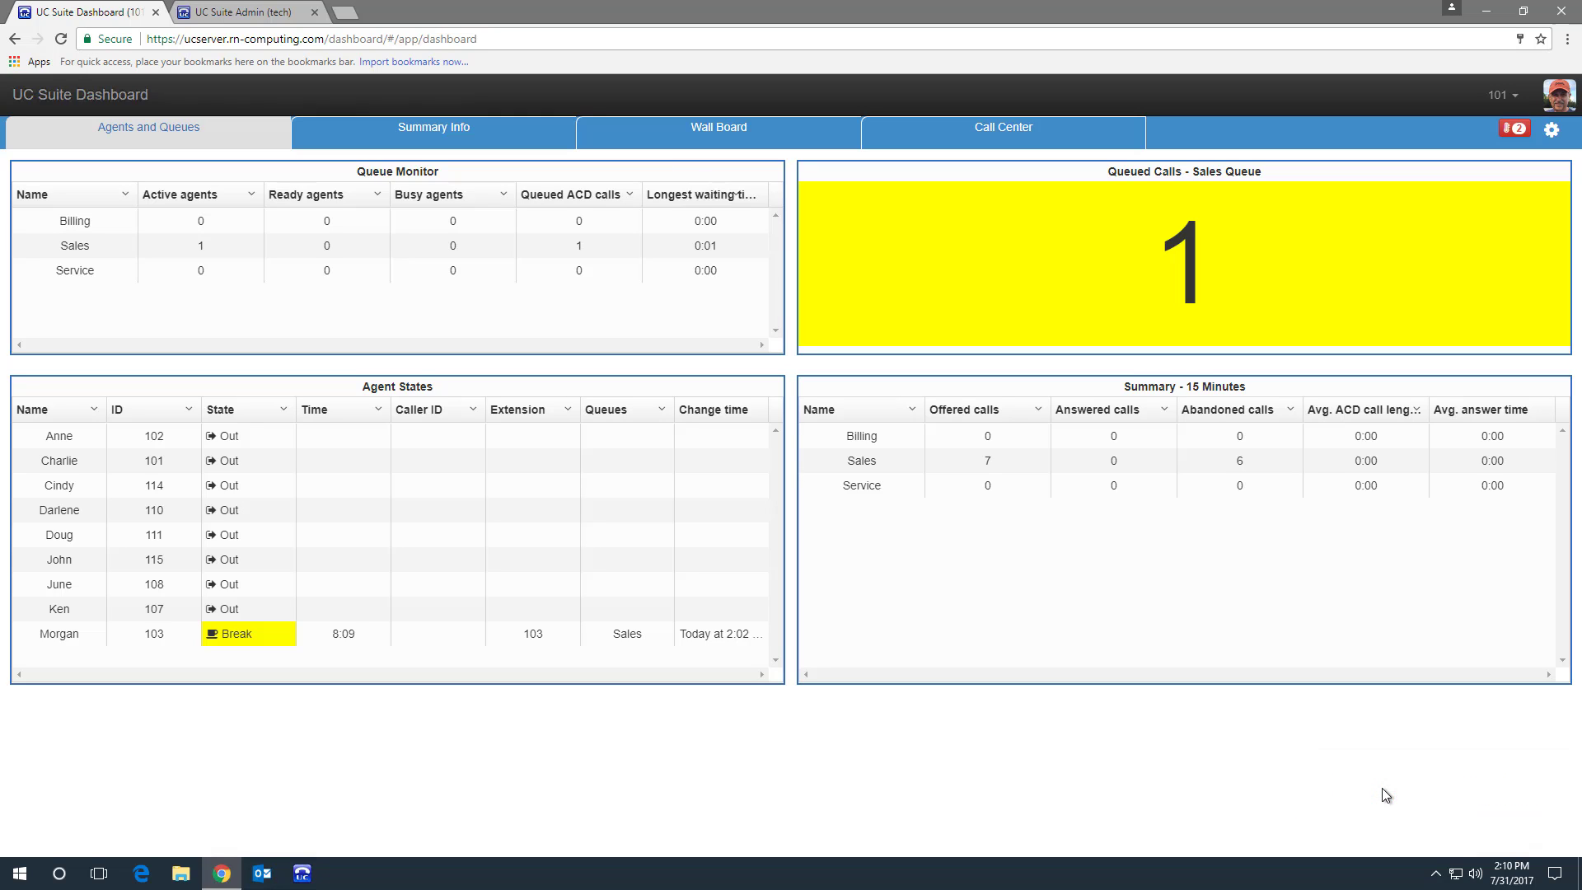